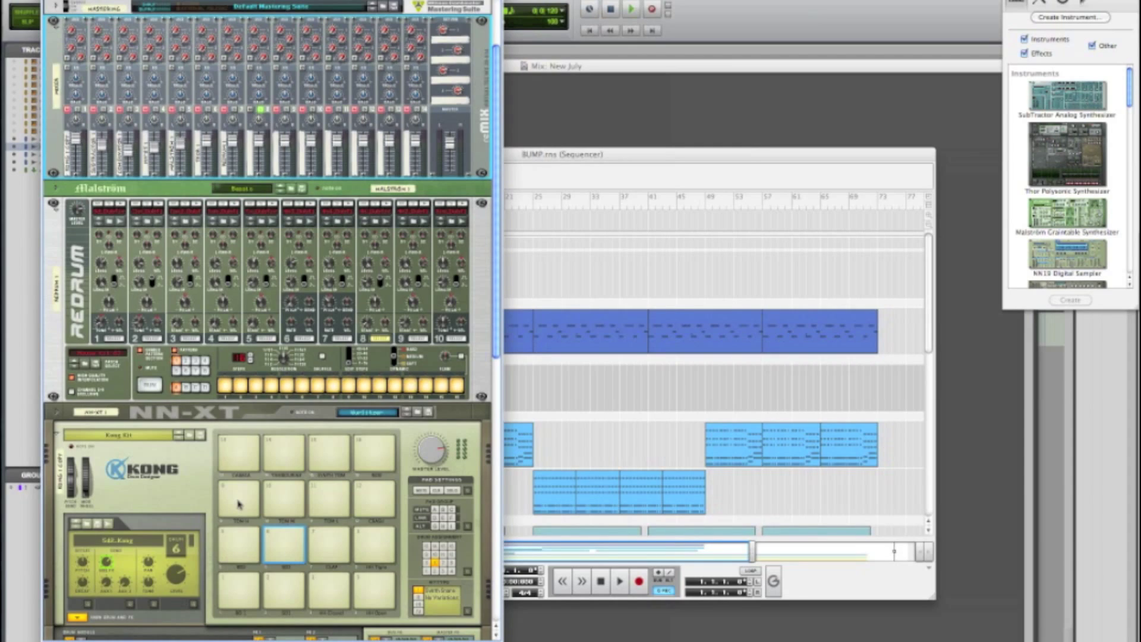
# Select the Redrum drum machine in Reason's rack and fold it down to a thin strip.
pyautogui.scroll(2, 56, 334)
pyautogui.click(55, 334)
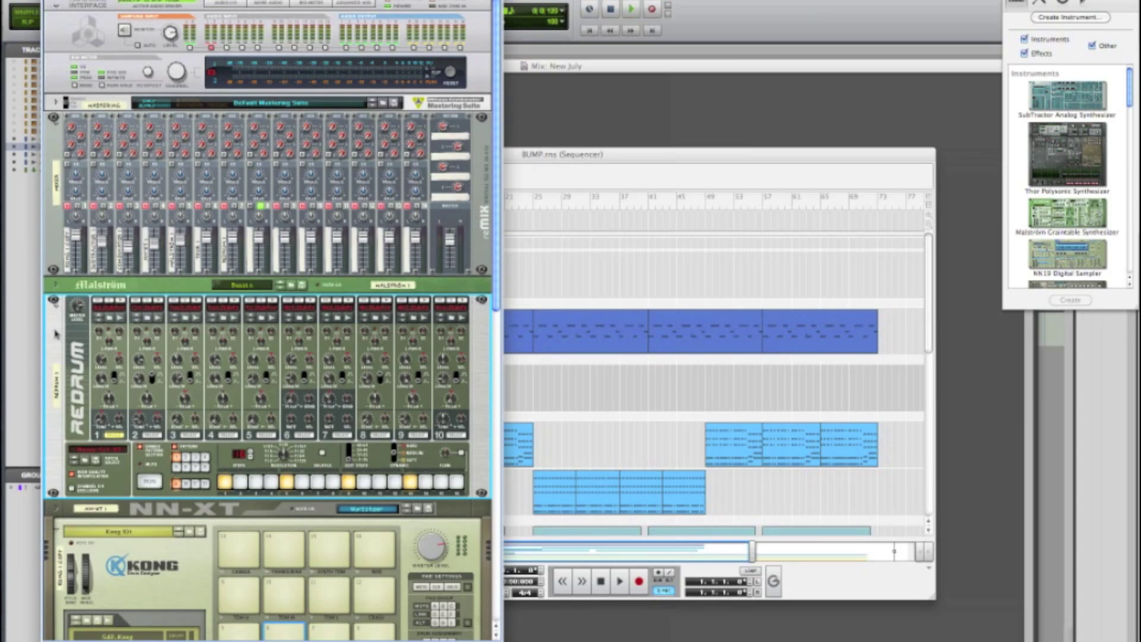
pyautogui.click(55, 301)
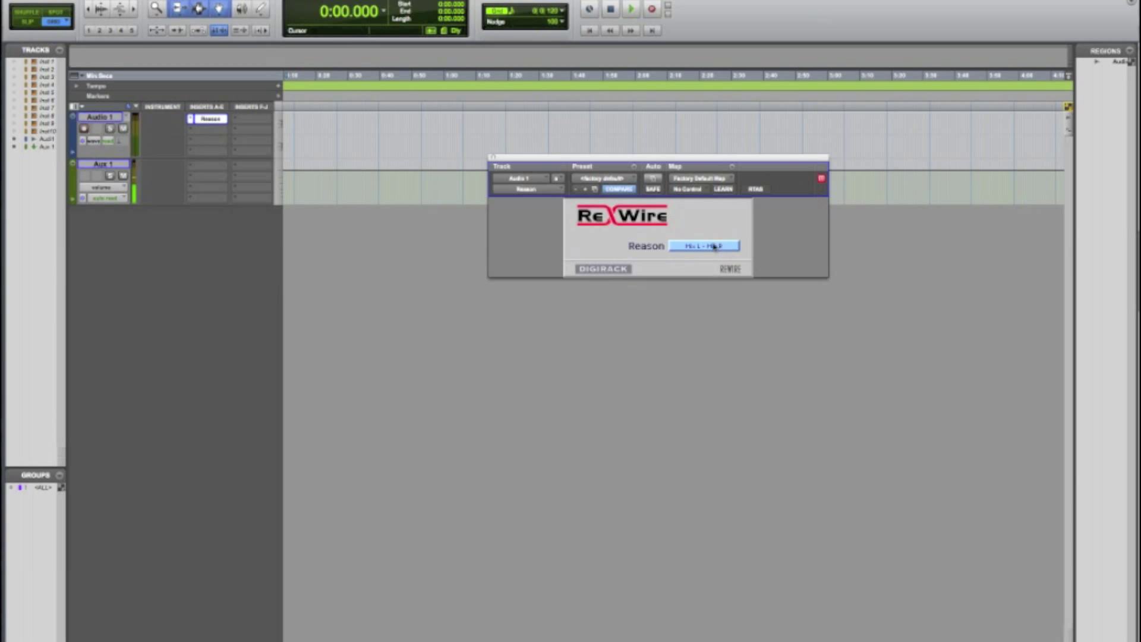
pyautogui.press('space')
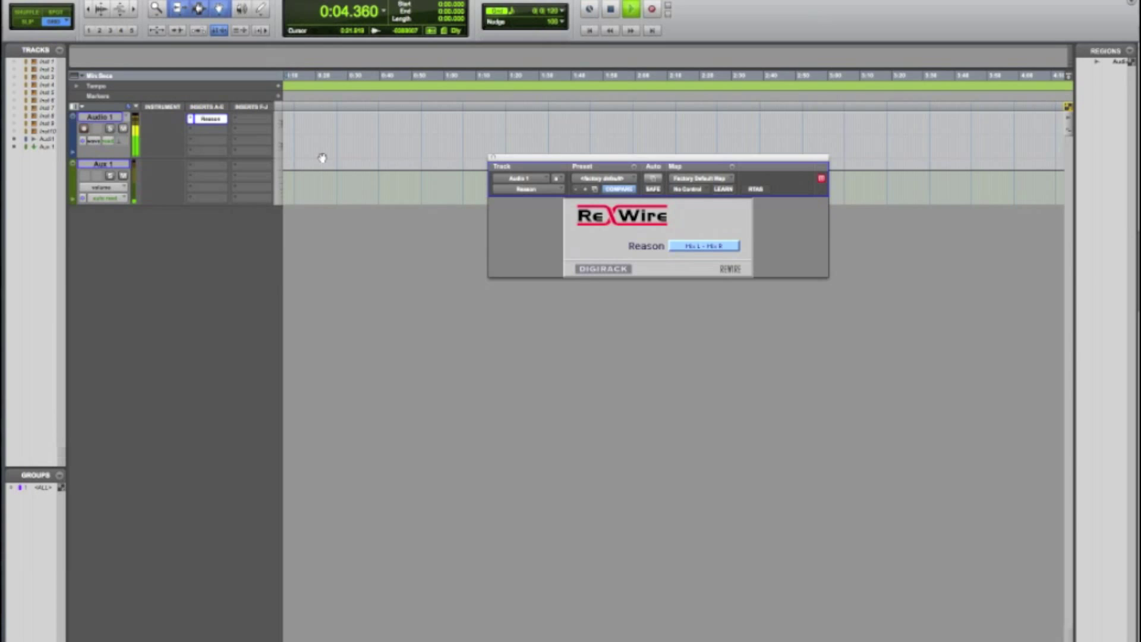
pyautogui.press('space')
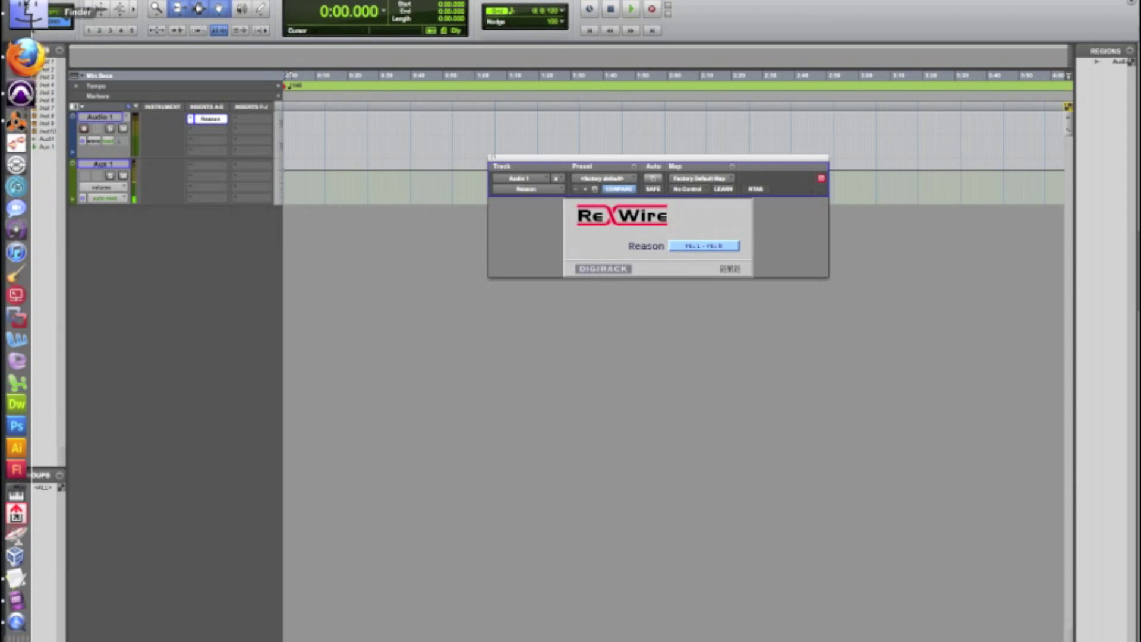
# Bring Reason forward and select the reMix mixer and the Kong drum device.
pyautogui.click(25, 69)
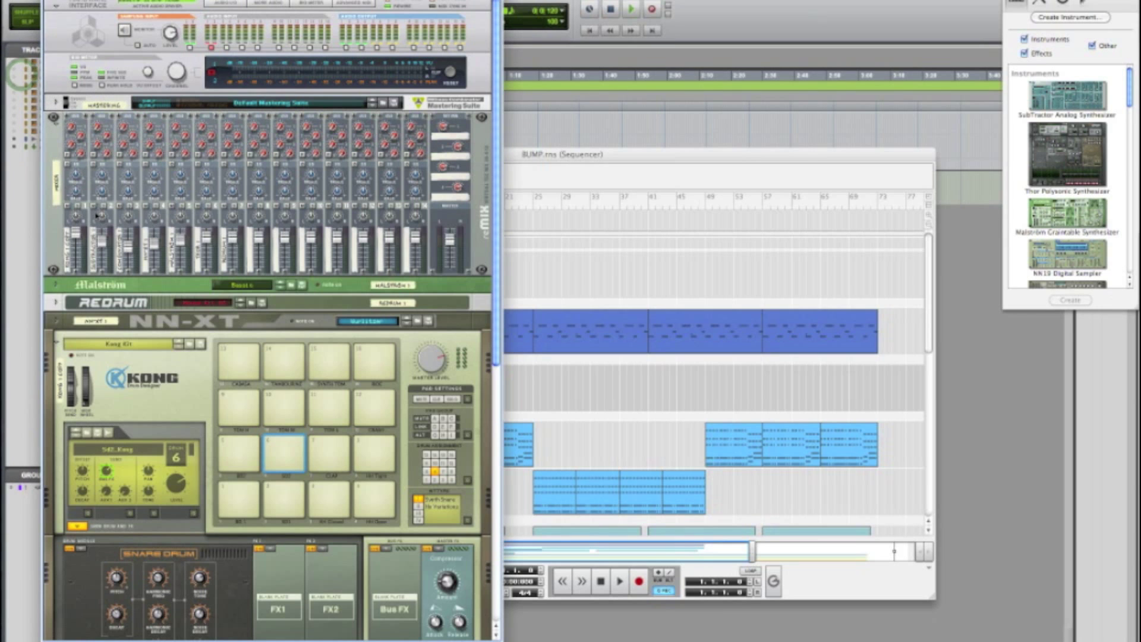
pyautogui.scroll(-3, 91, 232)
pyautogui.click(72, 174)
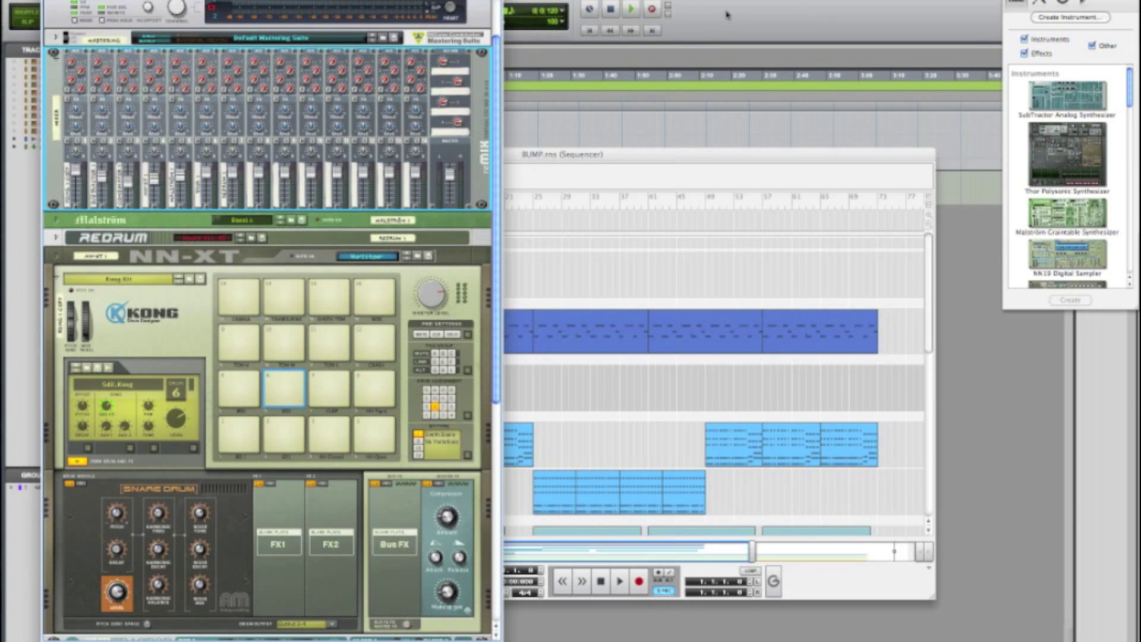
pyautogui.click(400, 272)
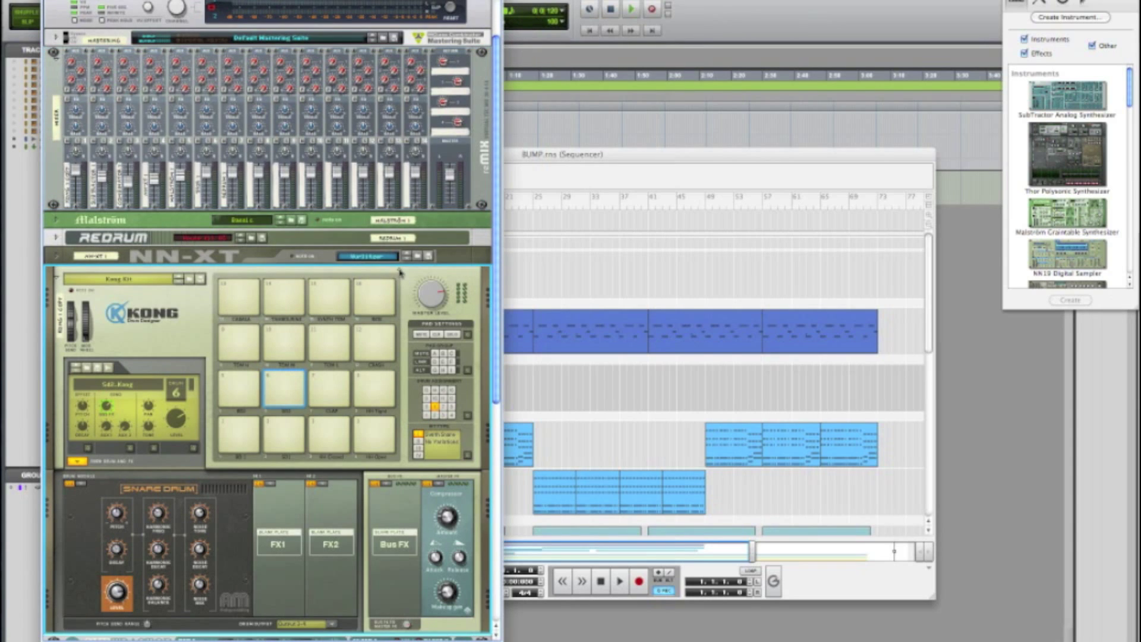
# Select Aux 1 in Pro Tools, then return to Reason and turn the rack to its rear cabling.
pyautogui.click(735, 3)
pyautogui.click(100, 163)
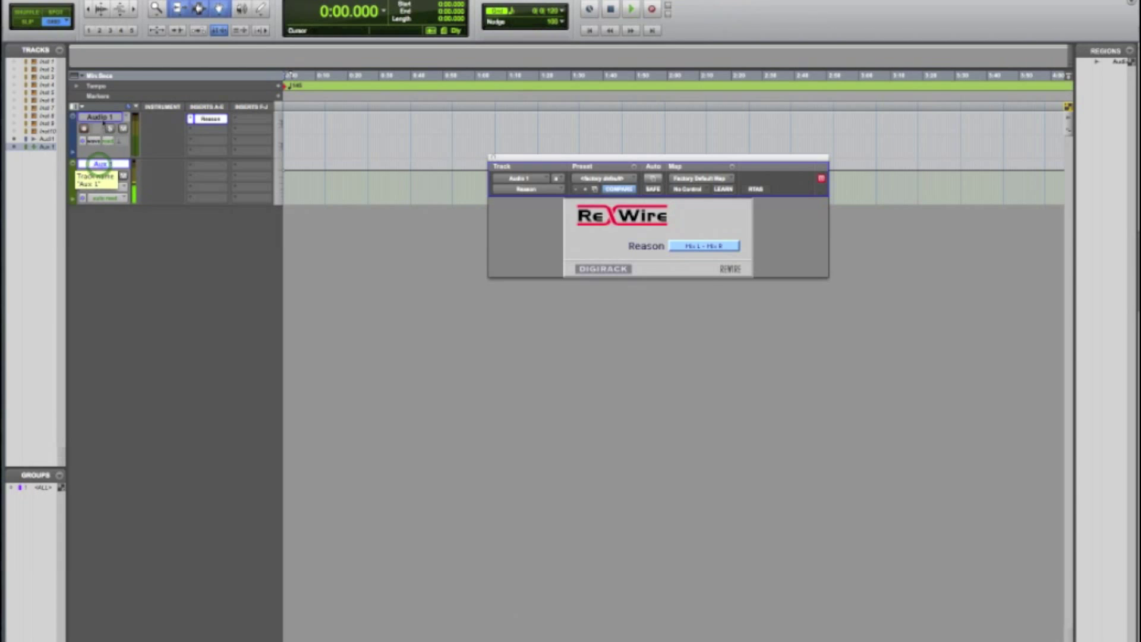
pyautogui.press('super+Tab')
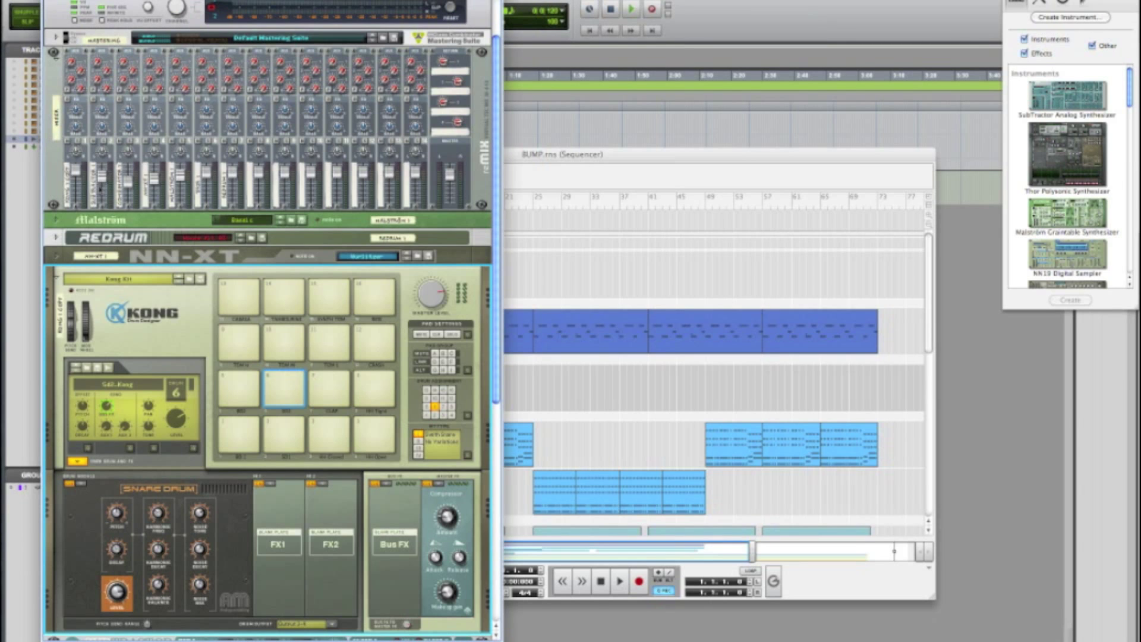
pyautogui.moveTo(101, 188)
pyautogui.press('Tab')
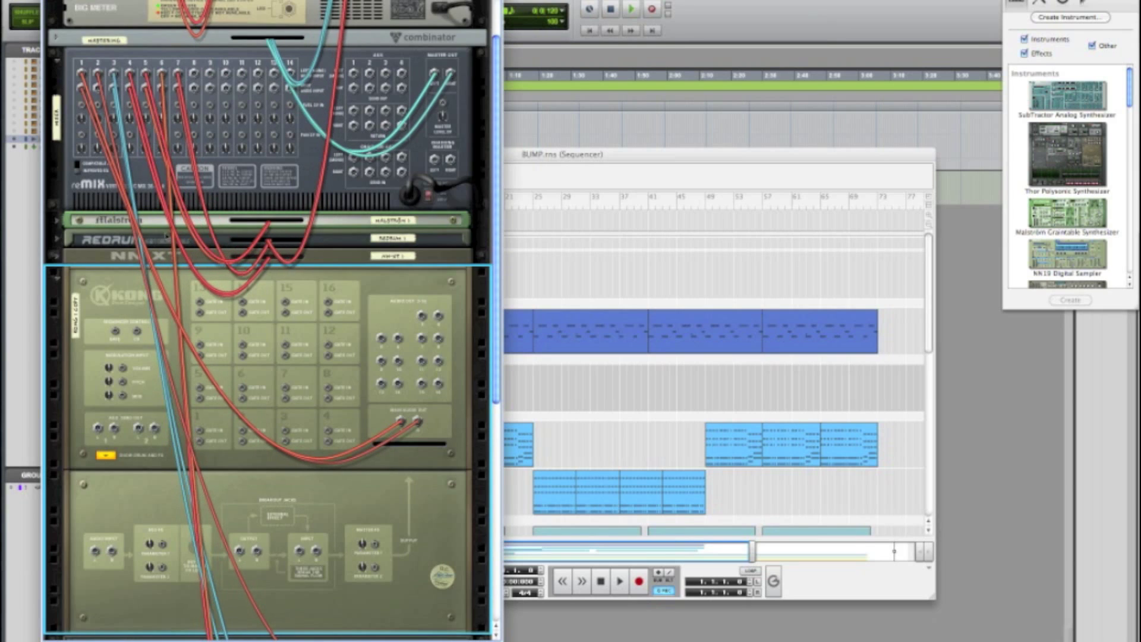
# Unfold Redrum, cable one of its outputs into the Audio I/O, and flip the rack to the front.
pyautogui.scroll(3, 204, 268)
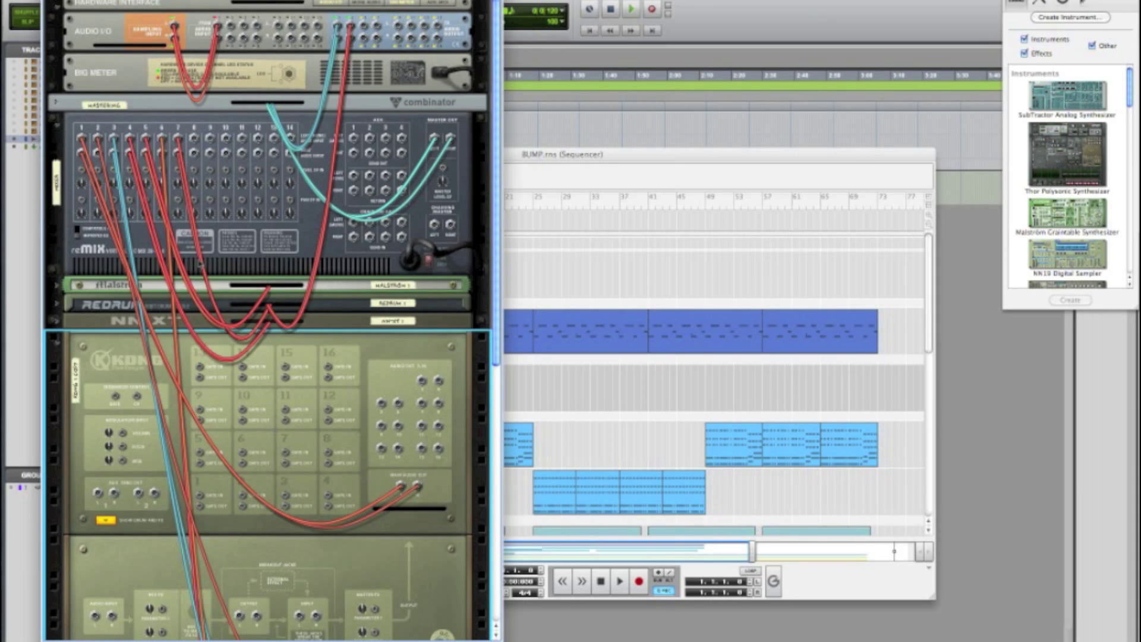
pyautogui.click(62, 306)
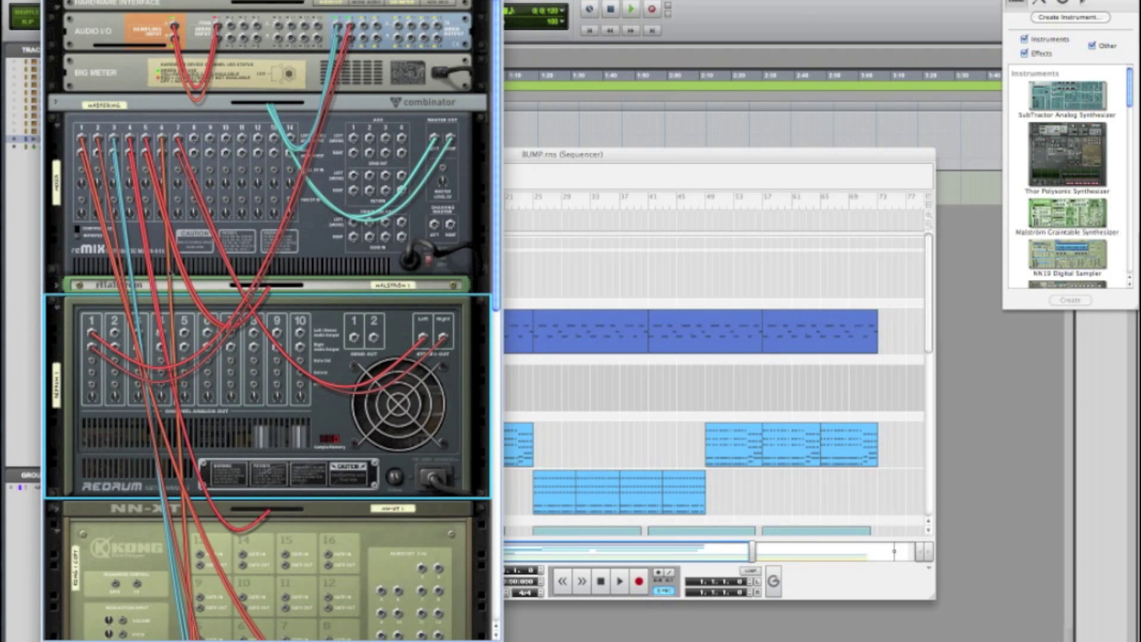
pyautogui.moveTo(254, 331); pyautogui.dragTo(350, 26)
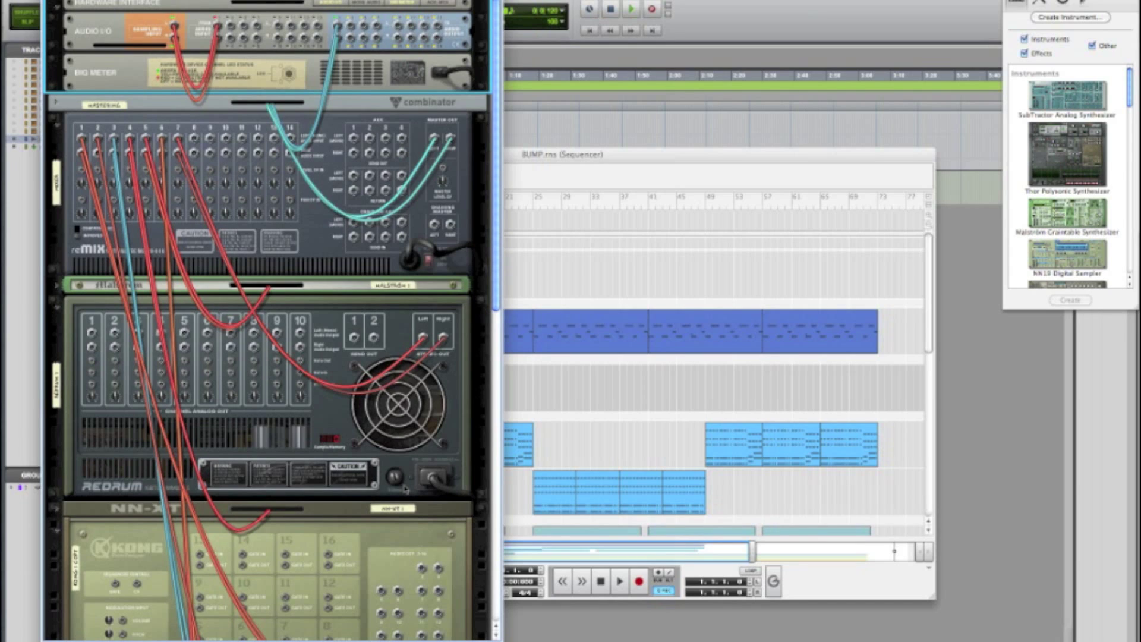
pyautogui.press('Tab')
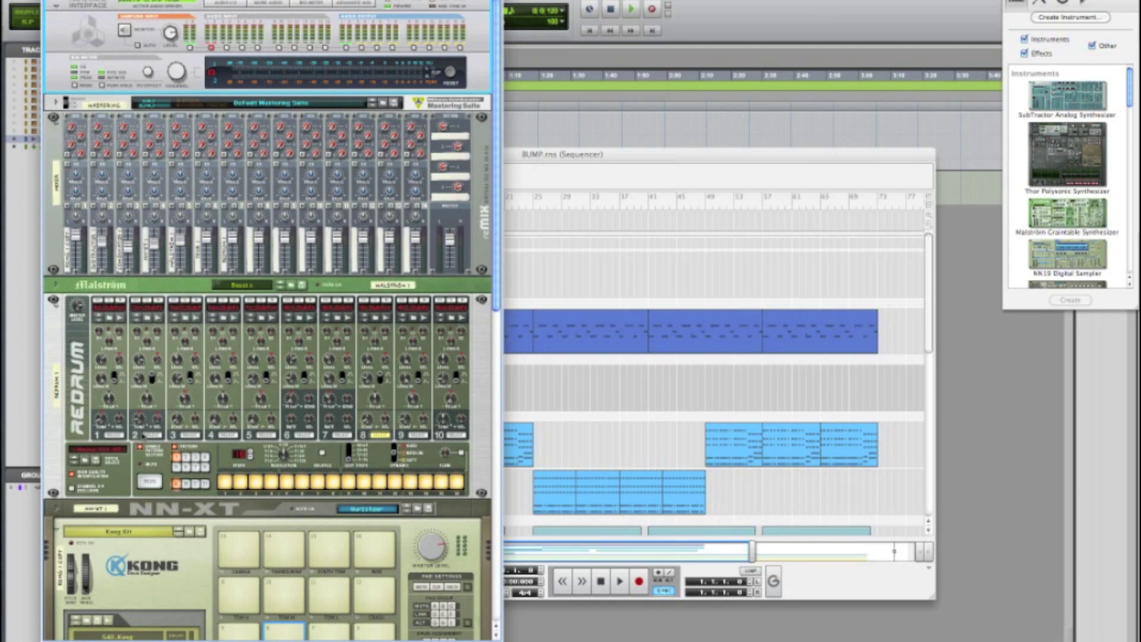
pyautogui.click(122, 438)
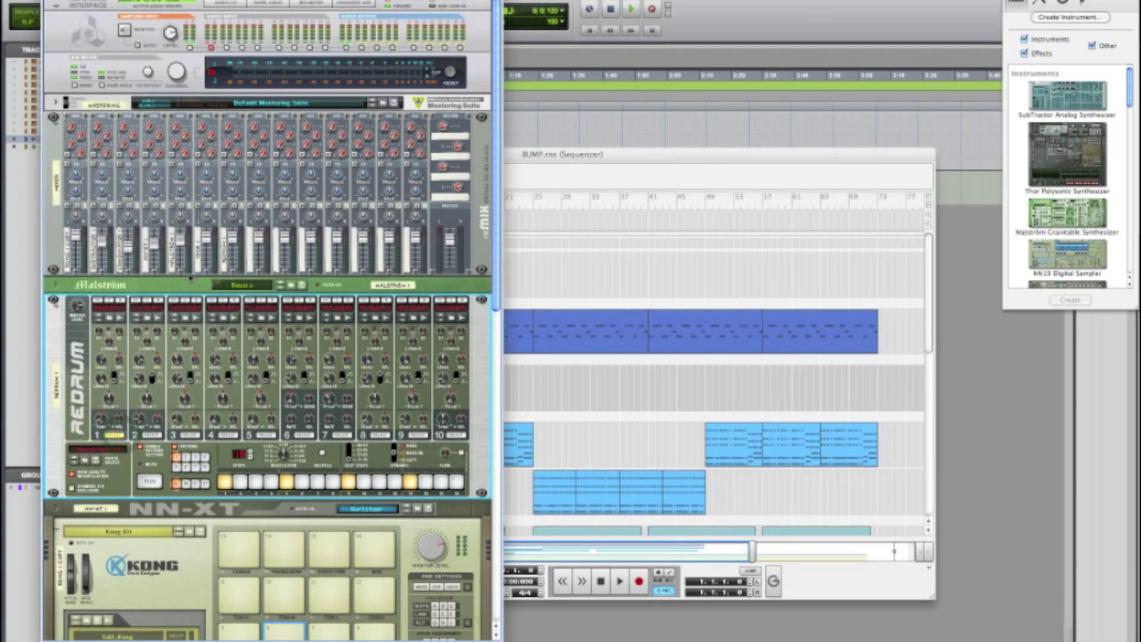
pyautogui.click(235, 206)
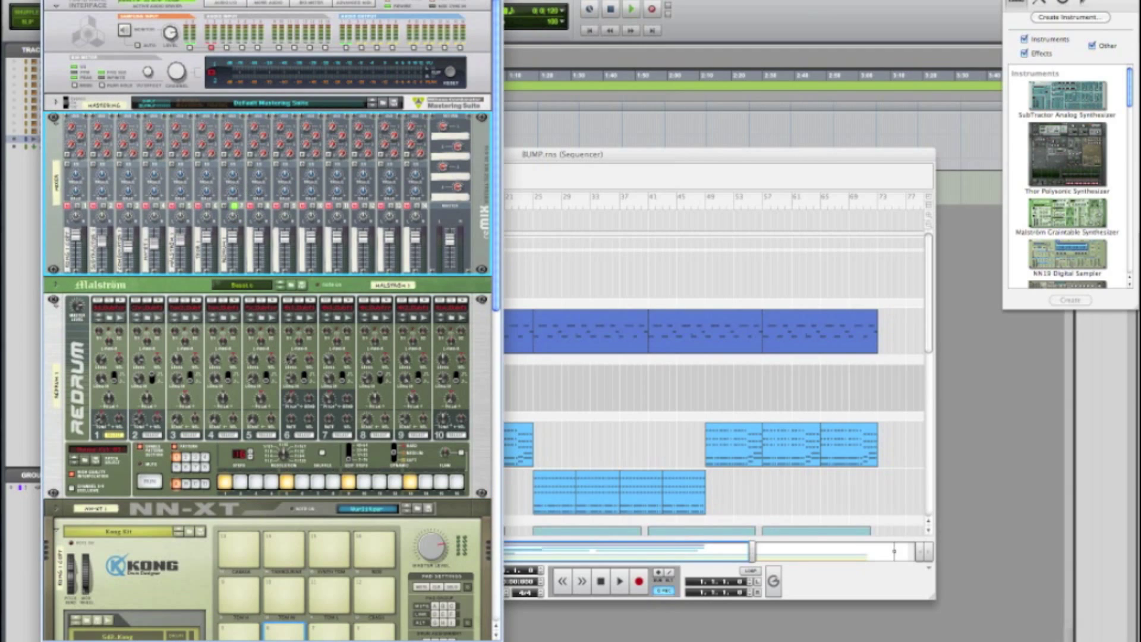
pyautogui.press('space')
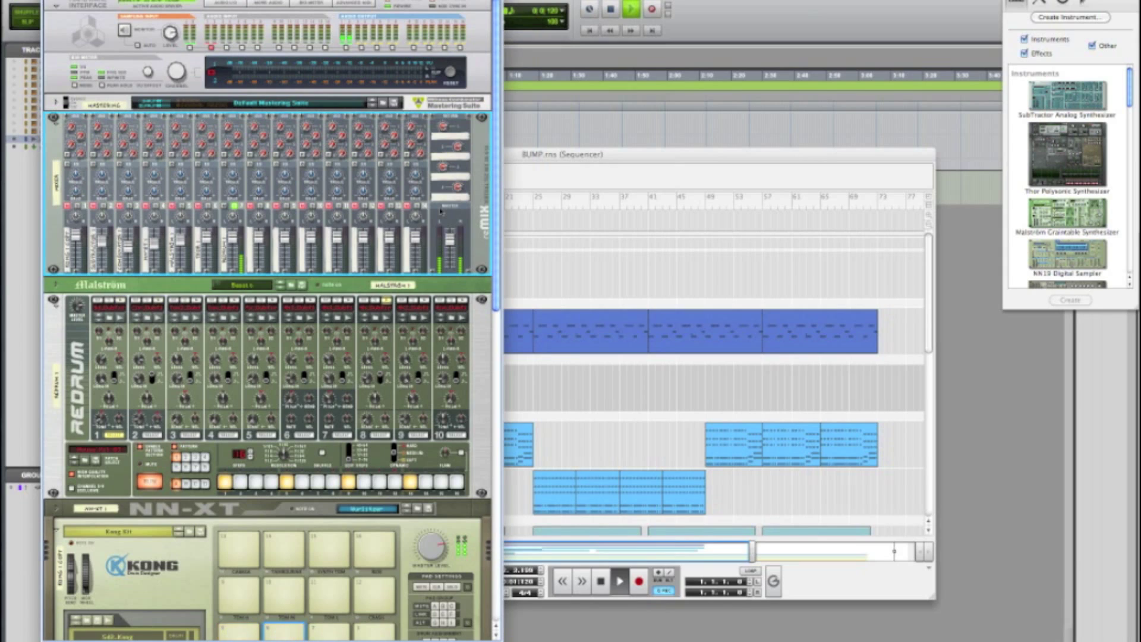
pyautogui.click(144, 420)
pyautogui.press('space')
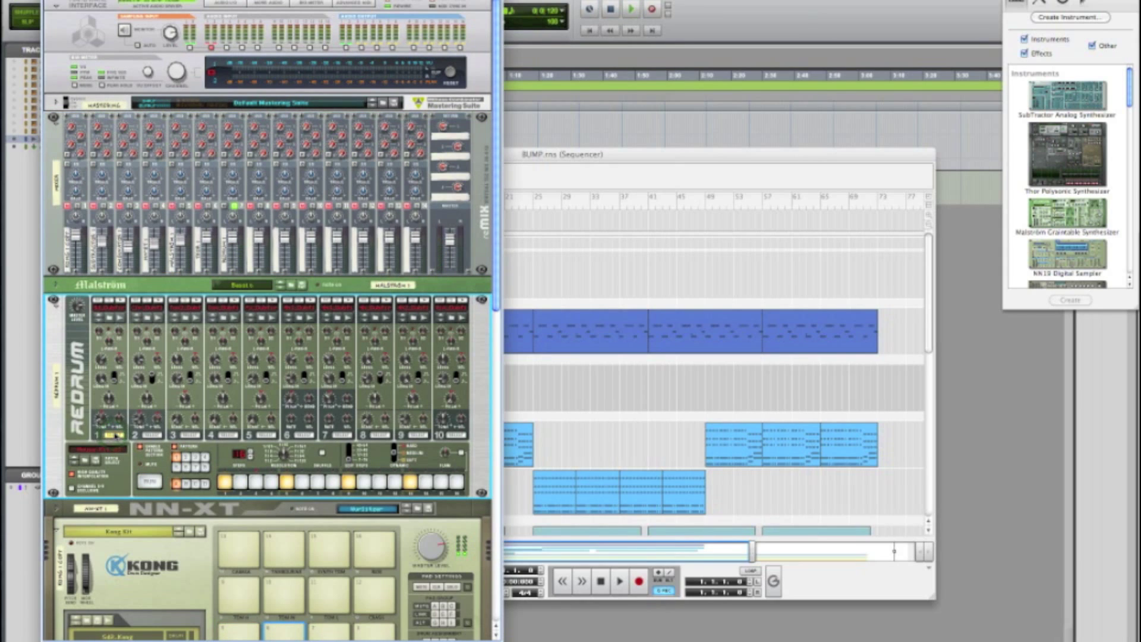
pyautogui.moveTo(146, 421)
pyautogui.press('super+Tab')
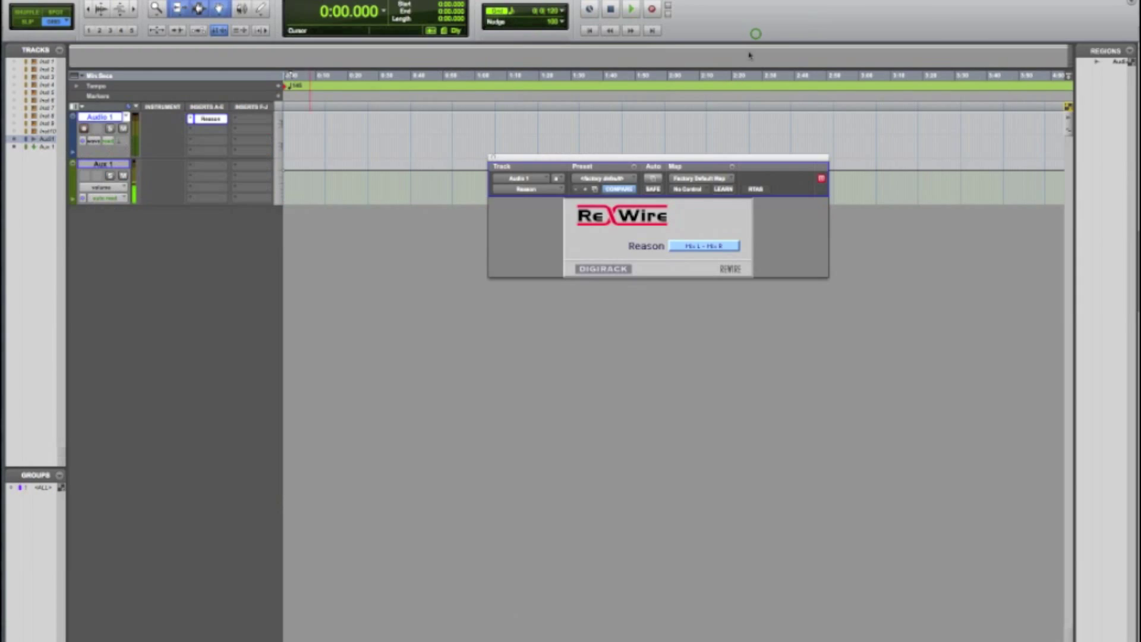
# Create 3 new stereo audio tracks: Audio 2, Audio 3 and Audio 4.
pyautogui.doubleClick(156, 244)
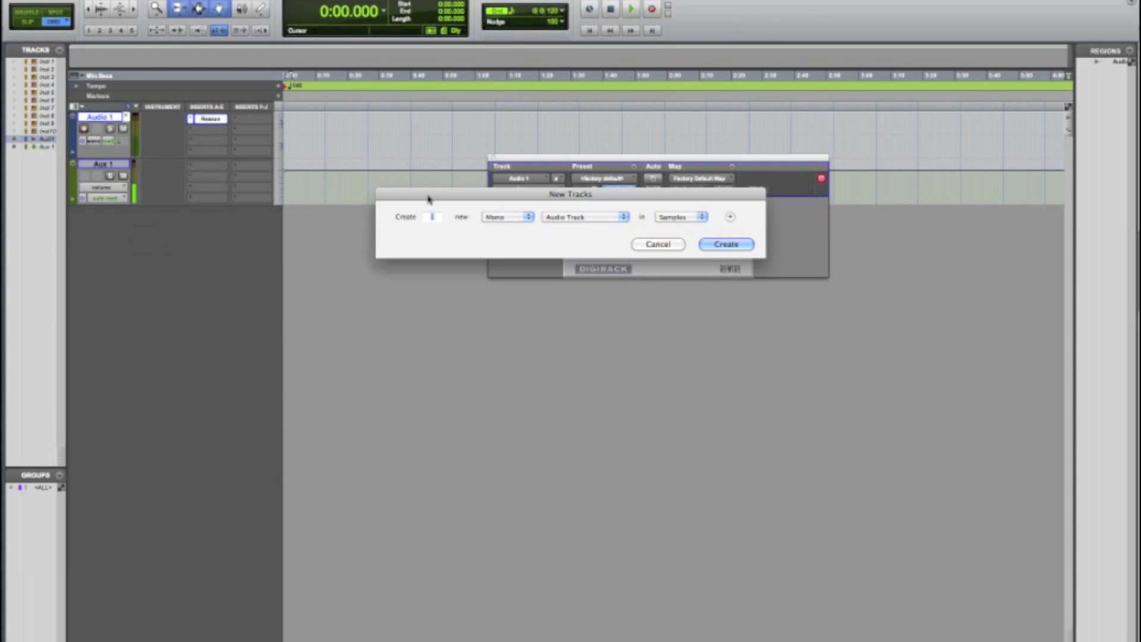
pyautogui.write('3')
pyautogui.click(527, 218)
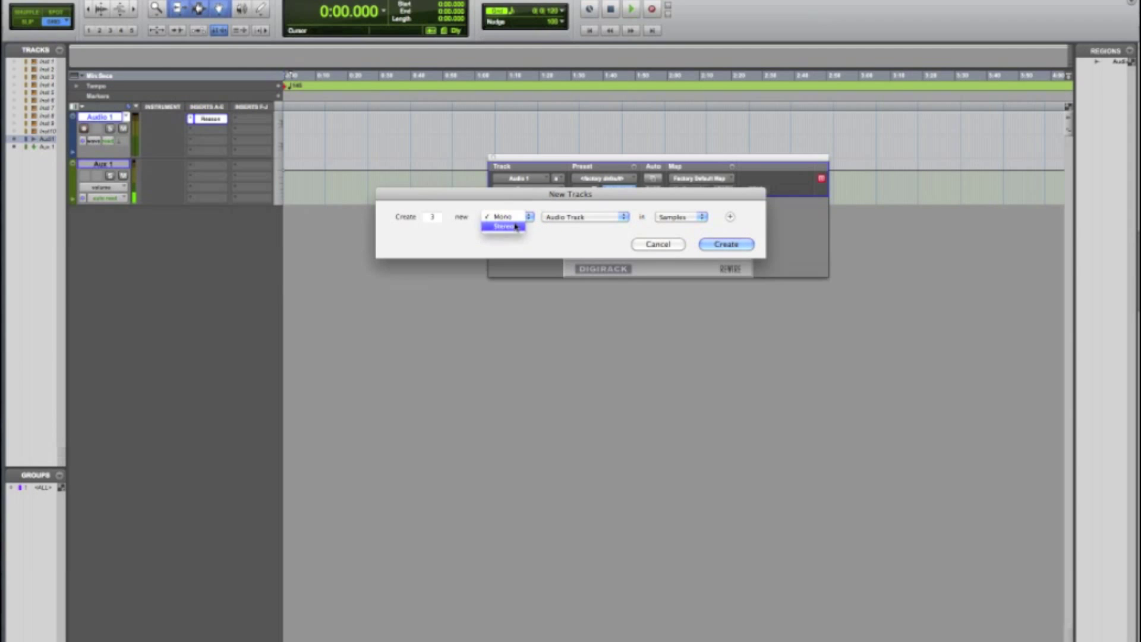
pyautogui.click(515, 226)
pyautogui.click(725, 244)
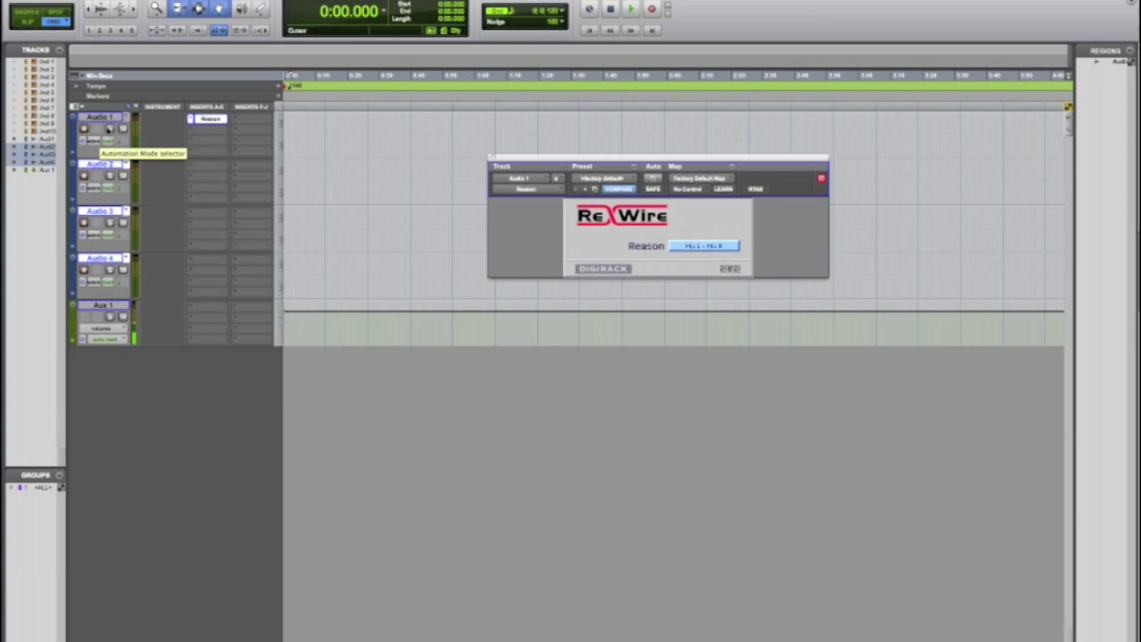
# Insert the Reason ReWire multichannel instrument plug-in on Audio 3.
pyautogui.click(108, 116)
pyautogui.click(199, 211)
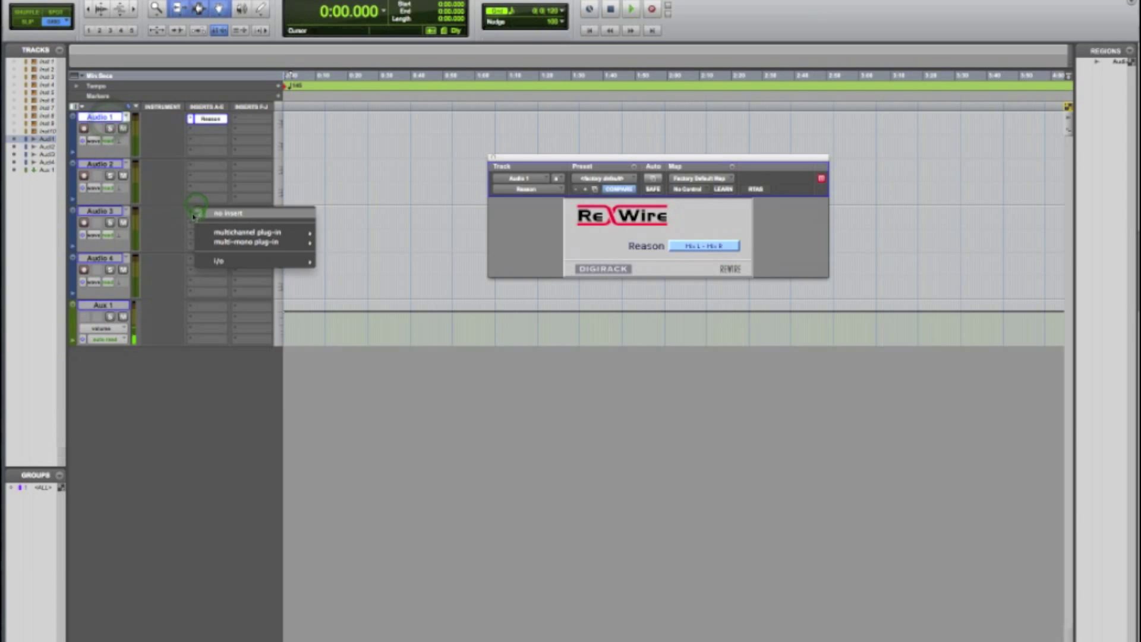
pyautogui.moveTo(256, 232)
pyautogui.moveTo(357, 252)
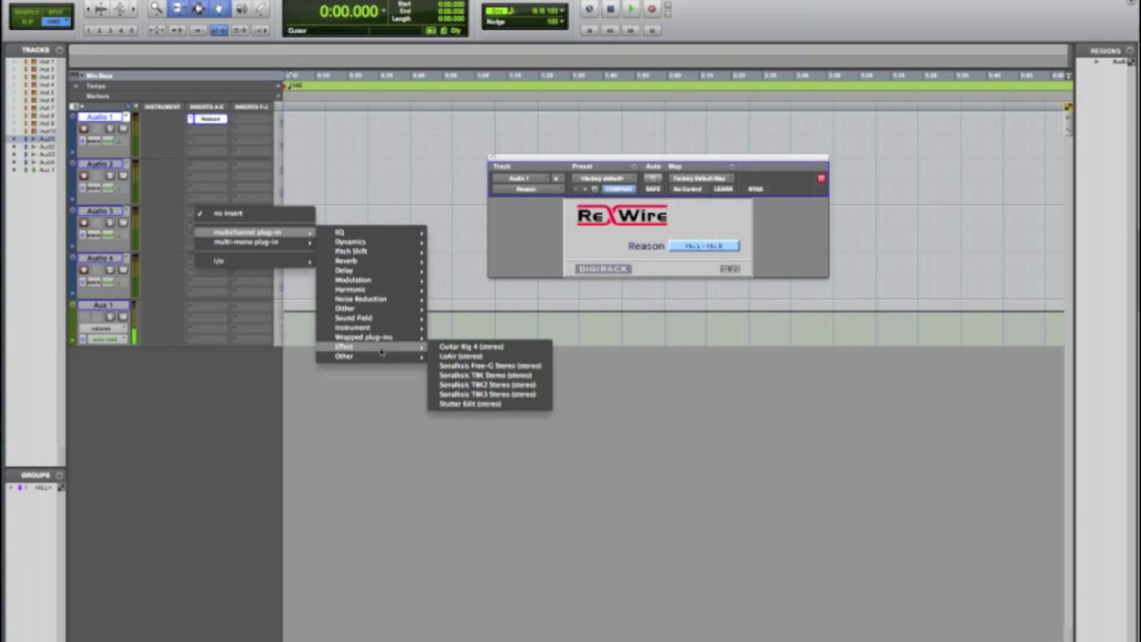
pyautogui.moveTo(387, 329)
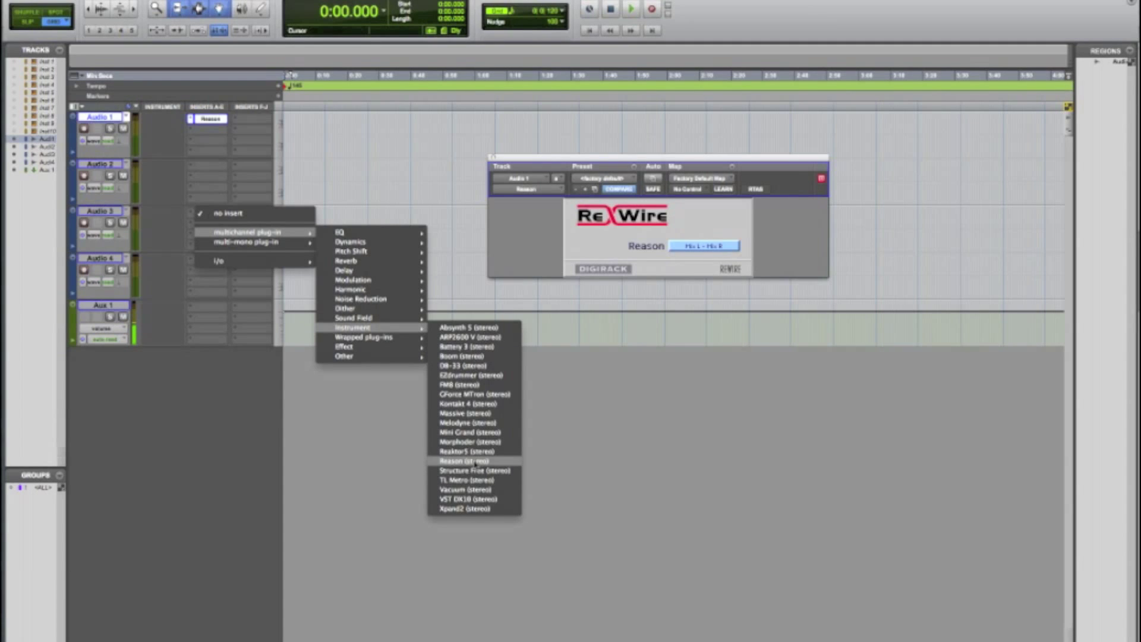
pyautogui.click(476, 461)
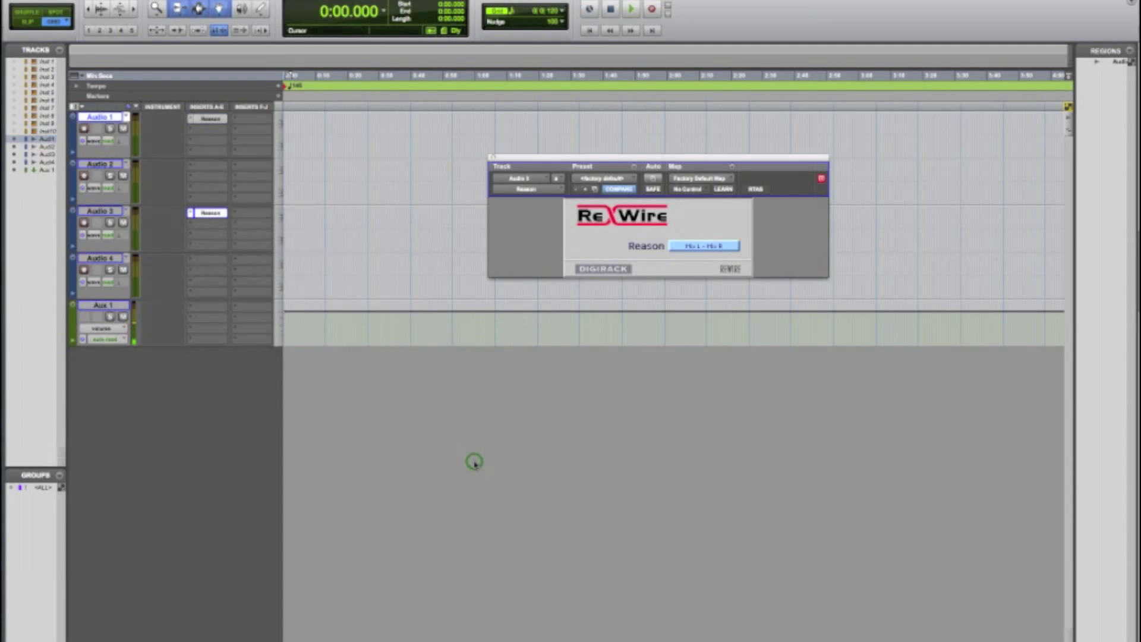
# Set Audio 3's Reason ReWire output to Channel 3 - Channel 4.
pyautogui.click(686, 247)
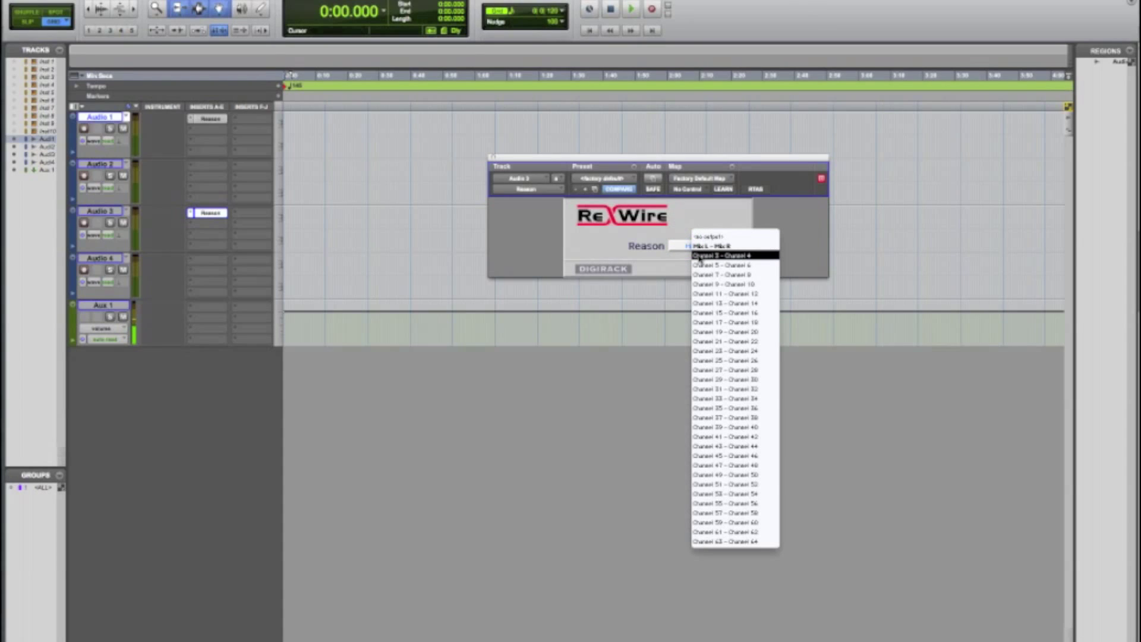
pyautogui.click(700, 257)
pyautogui.click(191, 262)
pyautogui.click(345, 187)
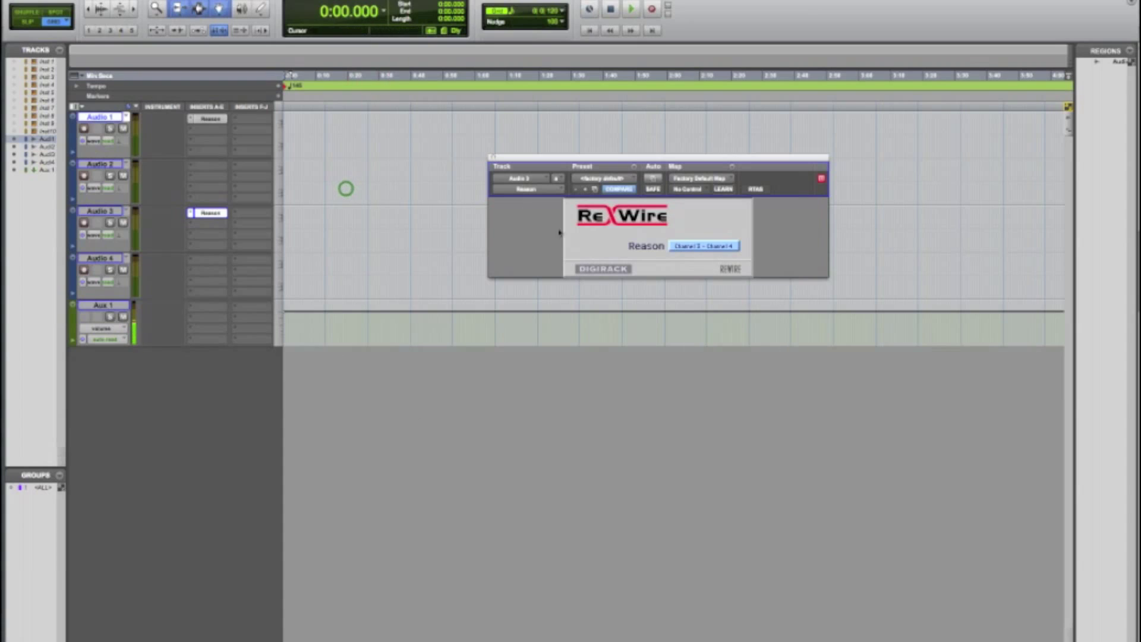
pyautogui.click(191, 261)
# Add a Reason ReWire insert to Audio 4 fed from Channel 5 - Channel 6.
pyautogui.moveTo(255, 279)
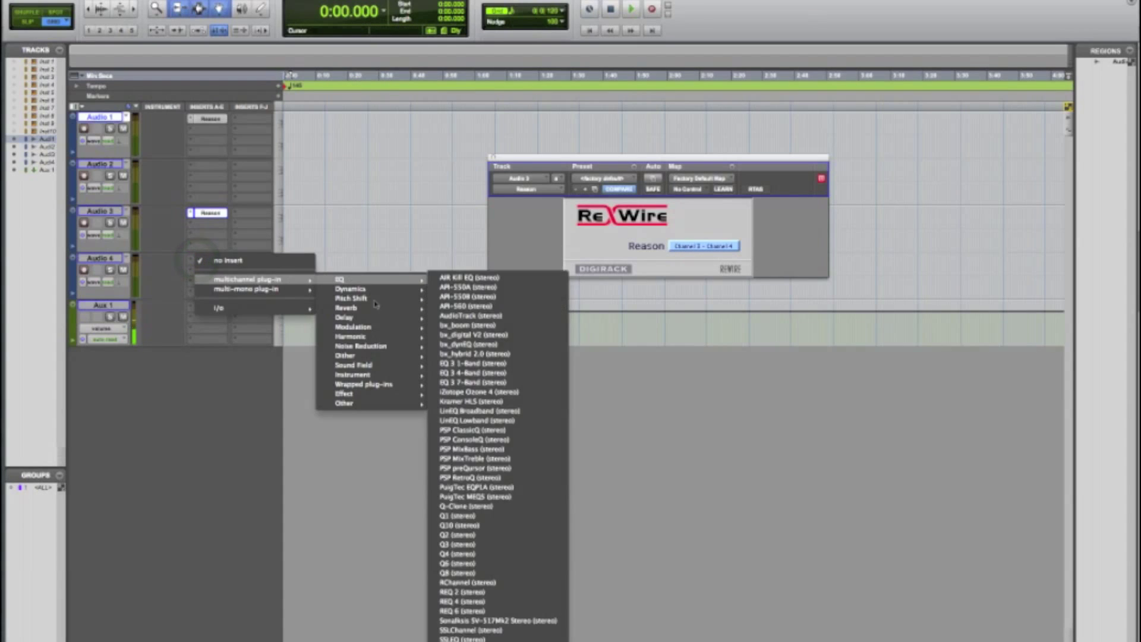
pyautogui.moveTo(357, 374)
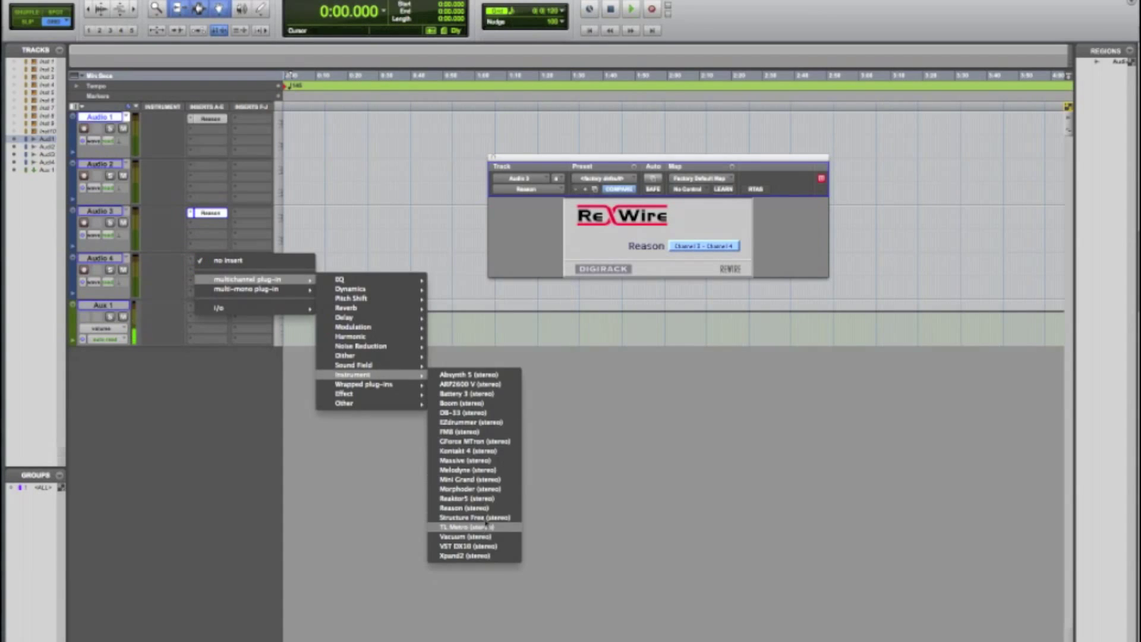
pyautogui.click(485, 507)
pyautogui.click(699, 245)
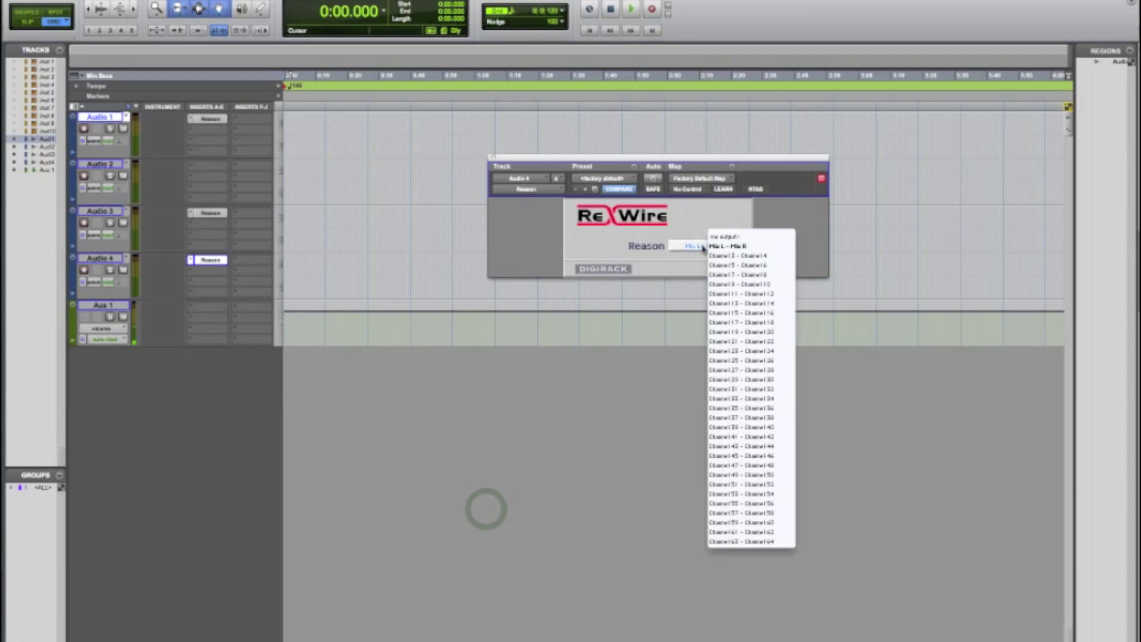
pyautogui.click(738, 265)
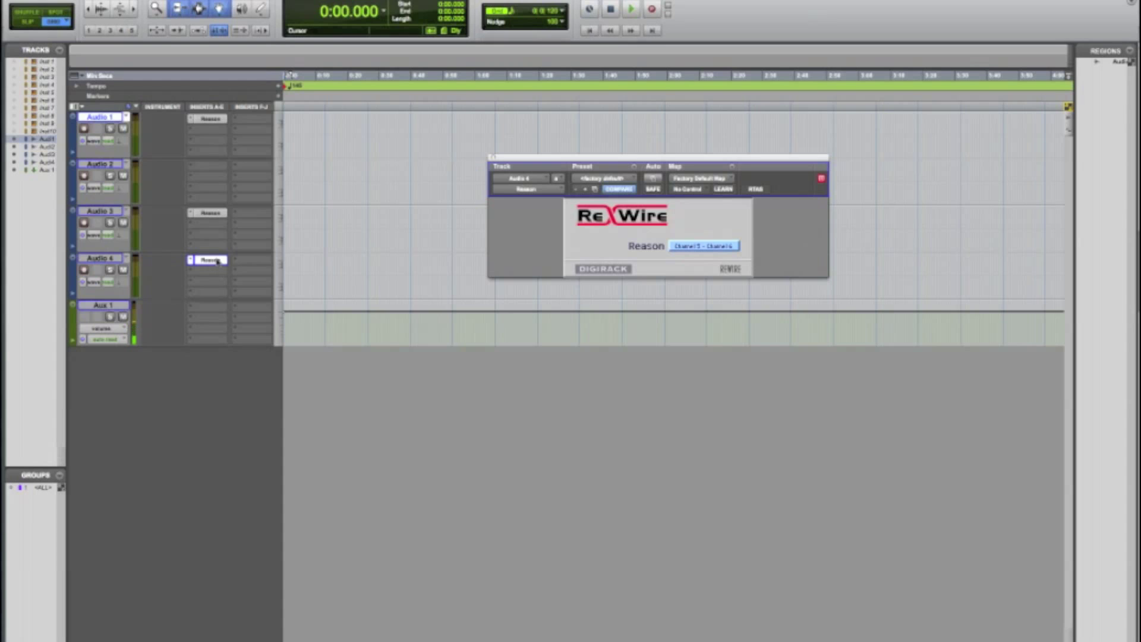
# Copy the Reason insert onto Audio 2 and set it to Channel 7 - Channel 8.
pyautogui.moveTo(218, 261); pyautogui.dragTo(218, 309)
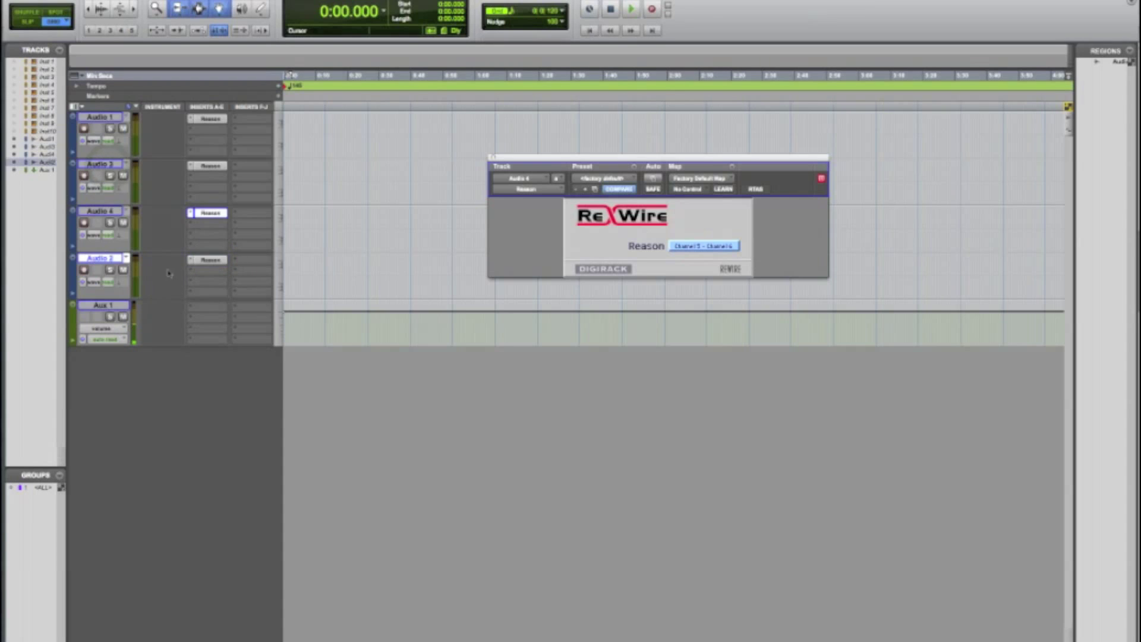
pyautogui.click(191, 261)
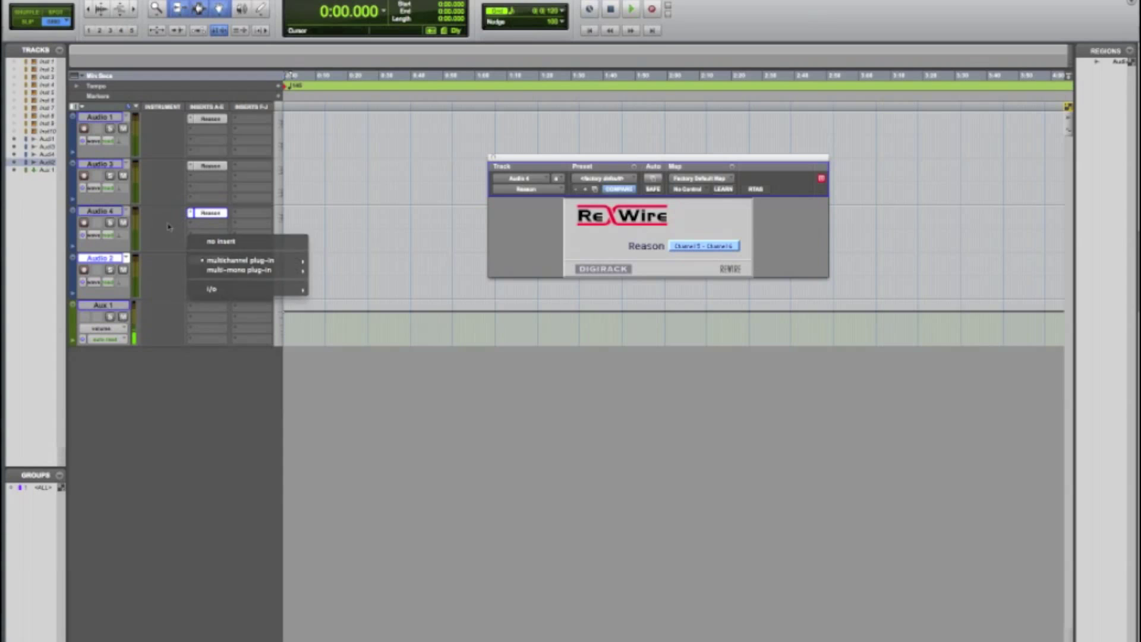
pyautogui.click(193, 260)
pyautogui.click(206, 261)
pyautogui.click(704, 245)
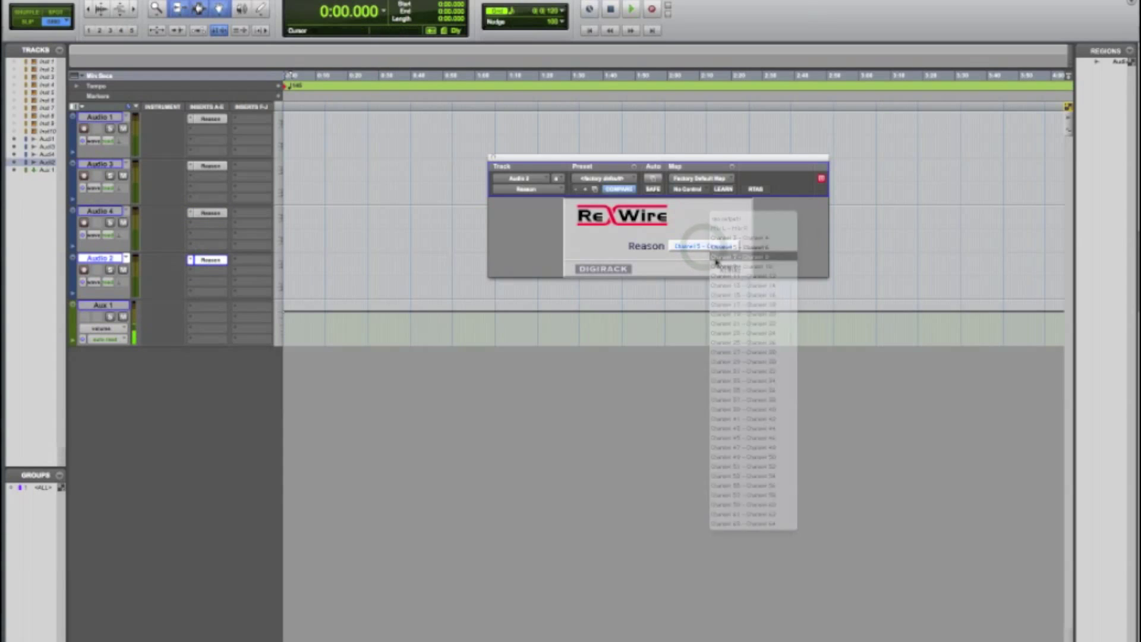
pyautogui.click(721, 256)
pyautogui.press('super+Tab')
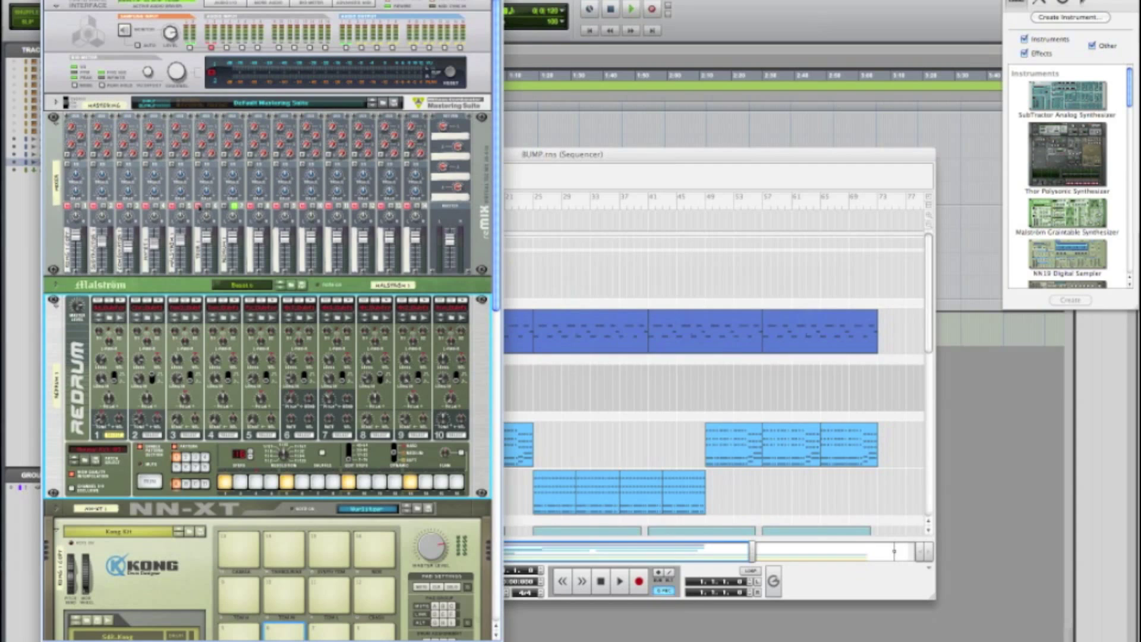
# On Reason's rear panel, cable Redrum channel 1's output into reMix input 8, then show the front.
pyautogui.press('Tab')
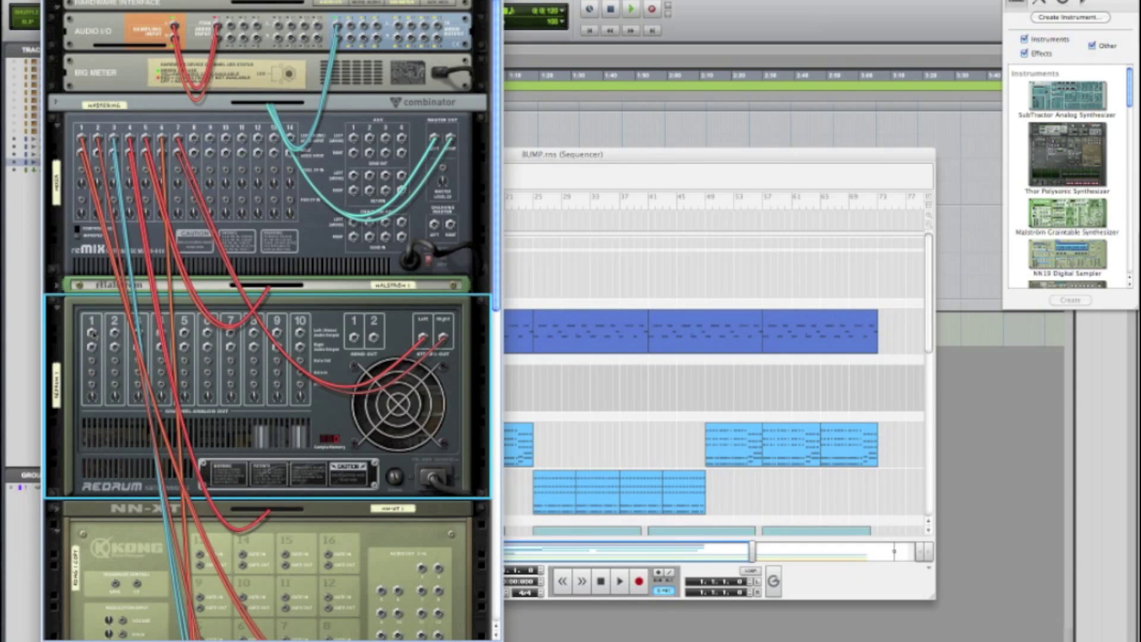
pyautogui.moveTo(93, 333)
pyautogui.mouseDown()
pyautogui.moveTo(126, 322)
pyautogui.moveTo(194, 257)
pyautogui.moveTo(94, 332)
pyautogui.mouseUp()
pyautogui.moveTo(93, 333); pyautogui.dragTo(194, 137)
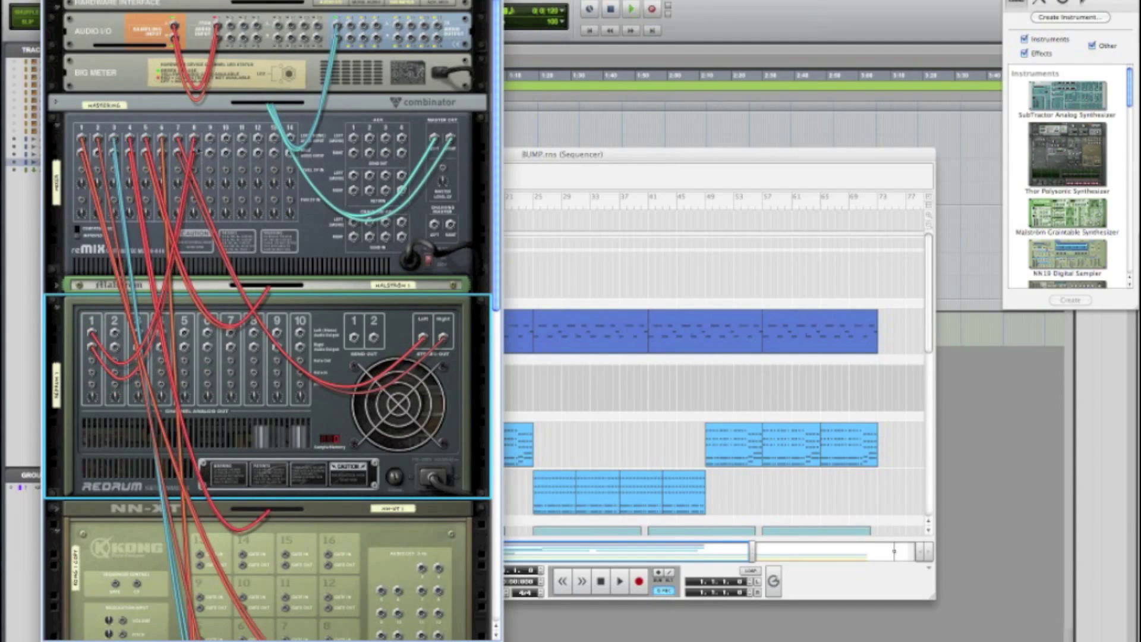
pyautogui.press('Tab')
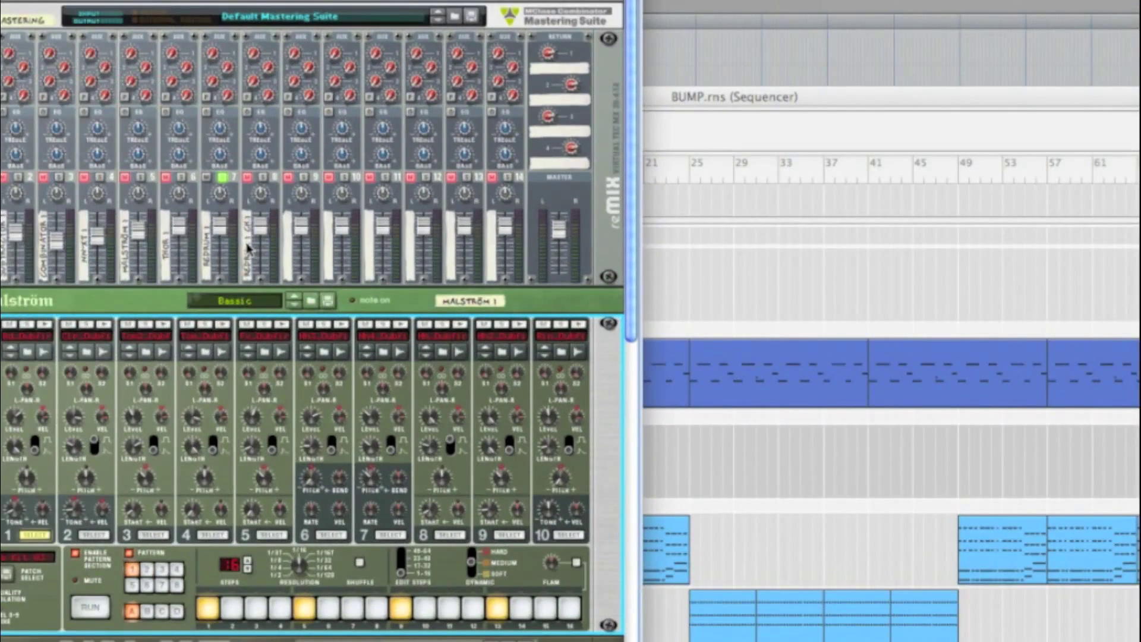
# Solo reMix channel 8, audition it with brief playback, then turn the rack around.
pyautogui.click(263, 177)
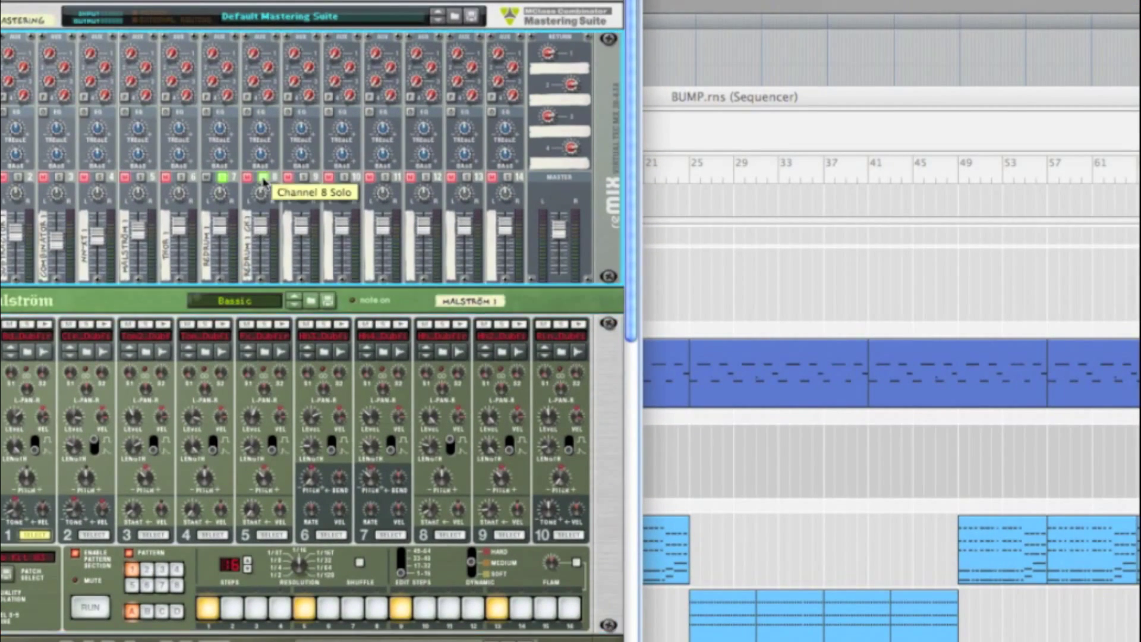
pyautogui.press('space')
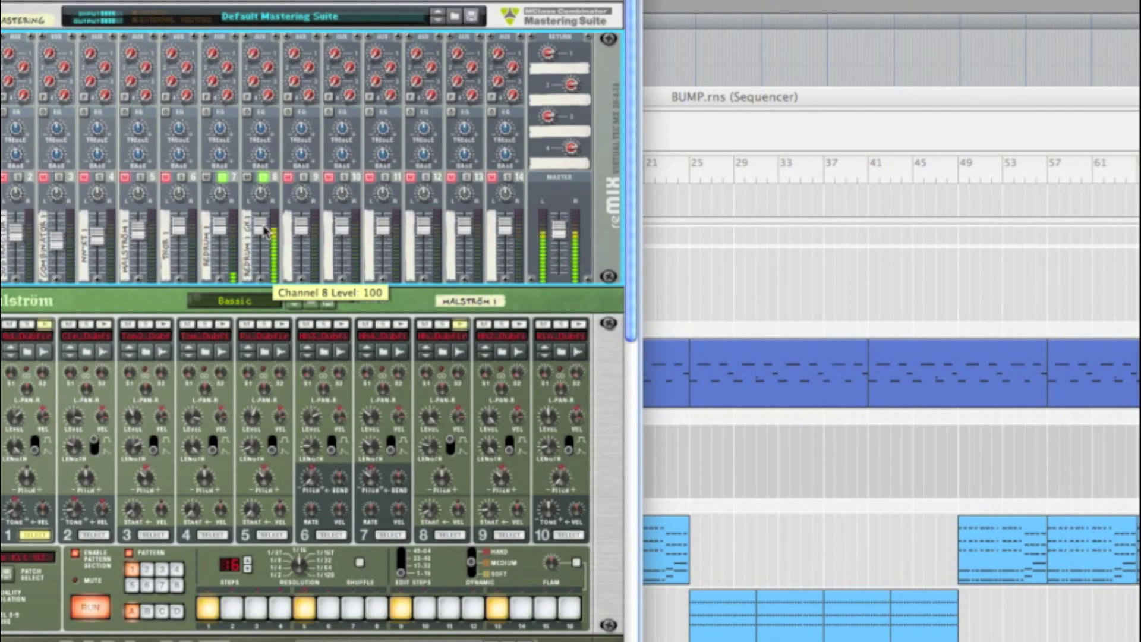
pyautogui.press('space')
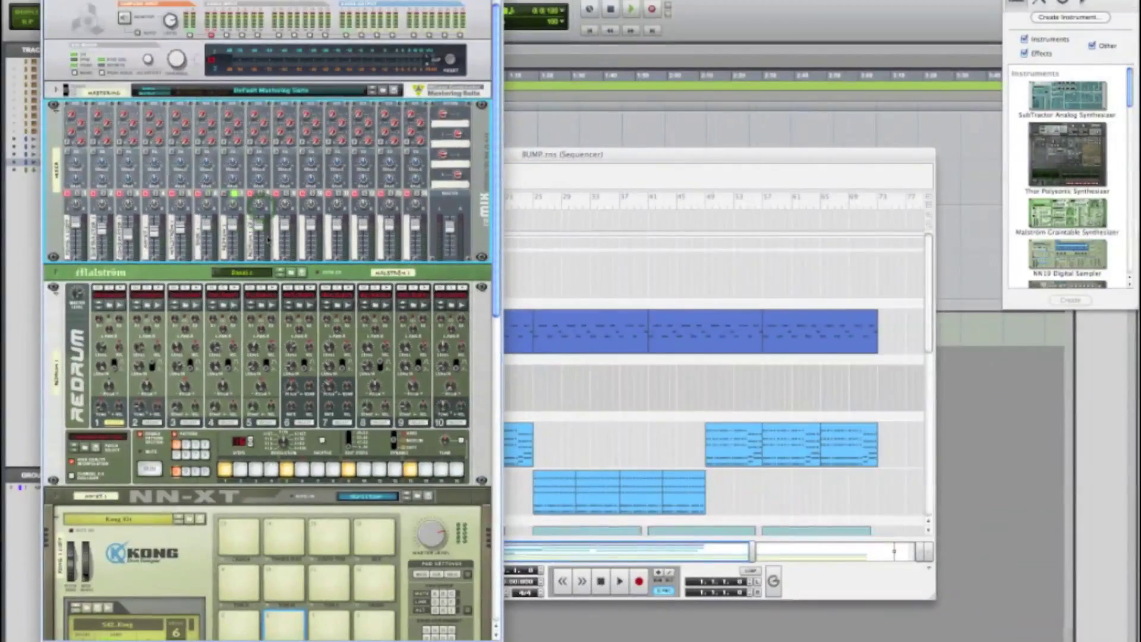
pyautogui.press('Tab')
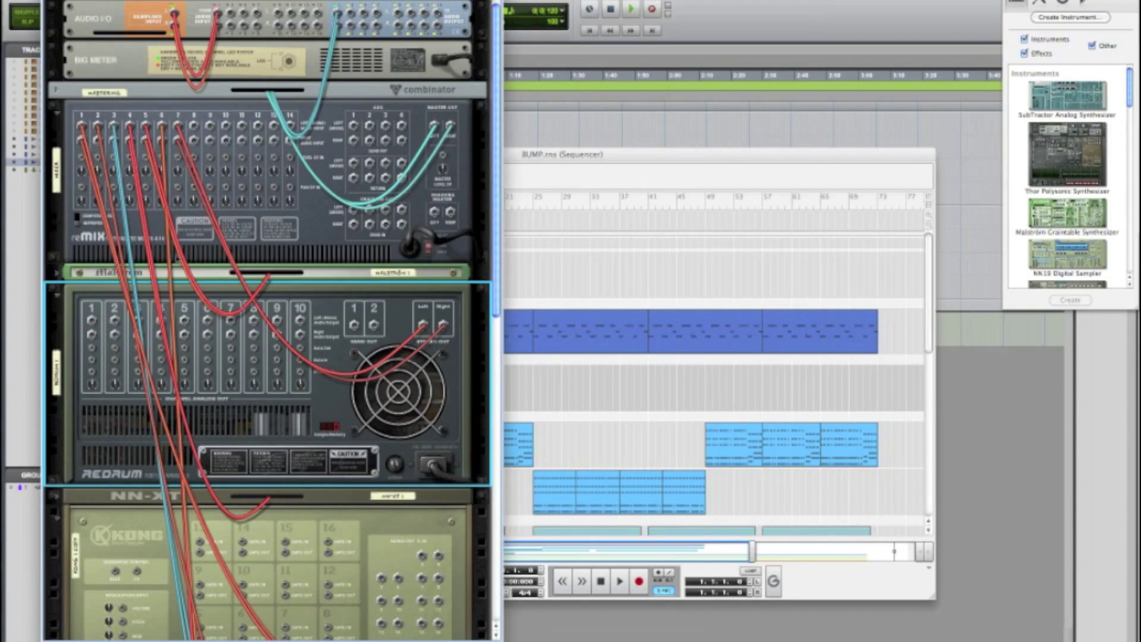
# Cable Redrum channel 1's output to Audio I/O output 3, then return to Pro Tools.
pyautogui.moveTo(93, 321); pyautogui.dragTo(352, 14)
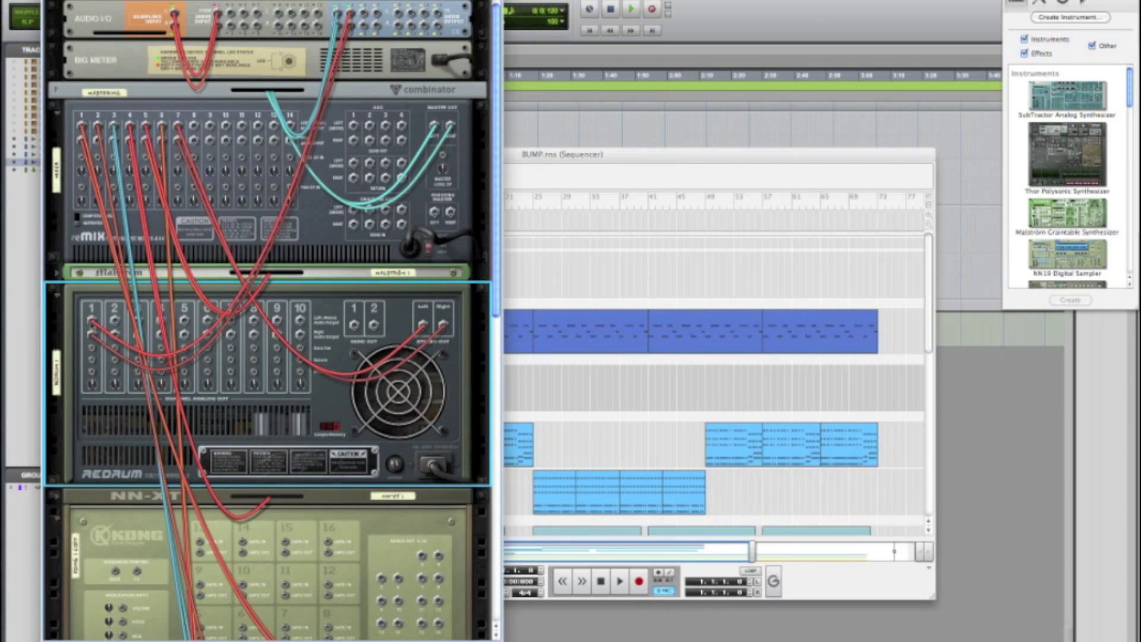
pyautogui.moveTo(92, 322)
pyautogui.moveTo(351, 17)
pyautogui.press('super+Tab')
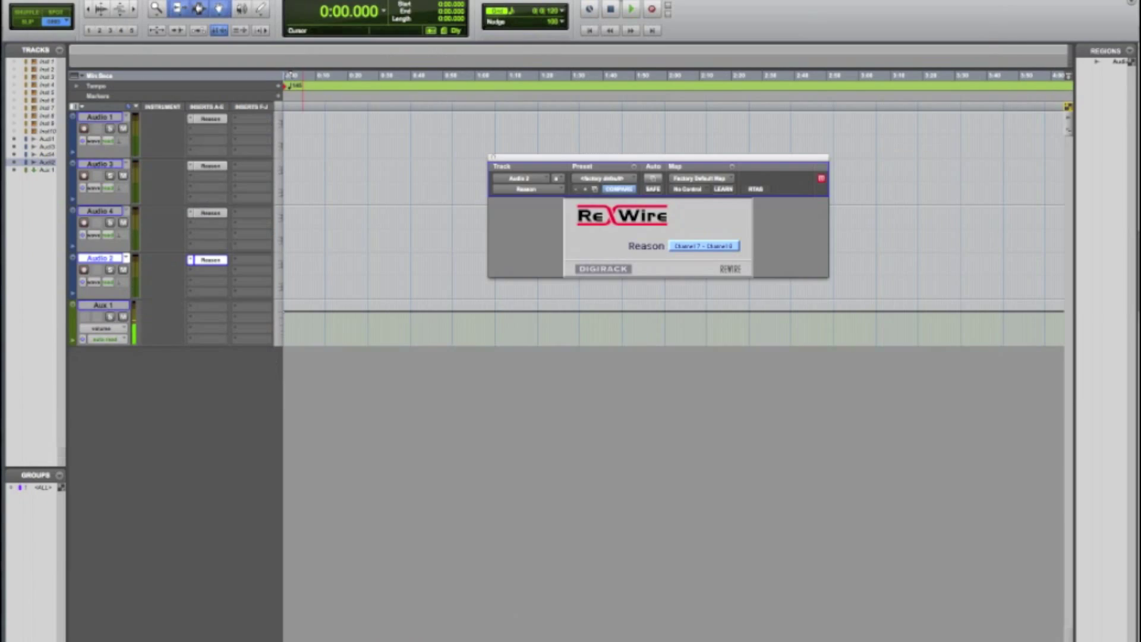
# Check Audio 3's Reason insert on Channel 3 - Channel 4 and start playback to confirm signal.
pyautogui.click(210, 165)
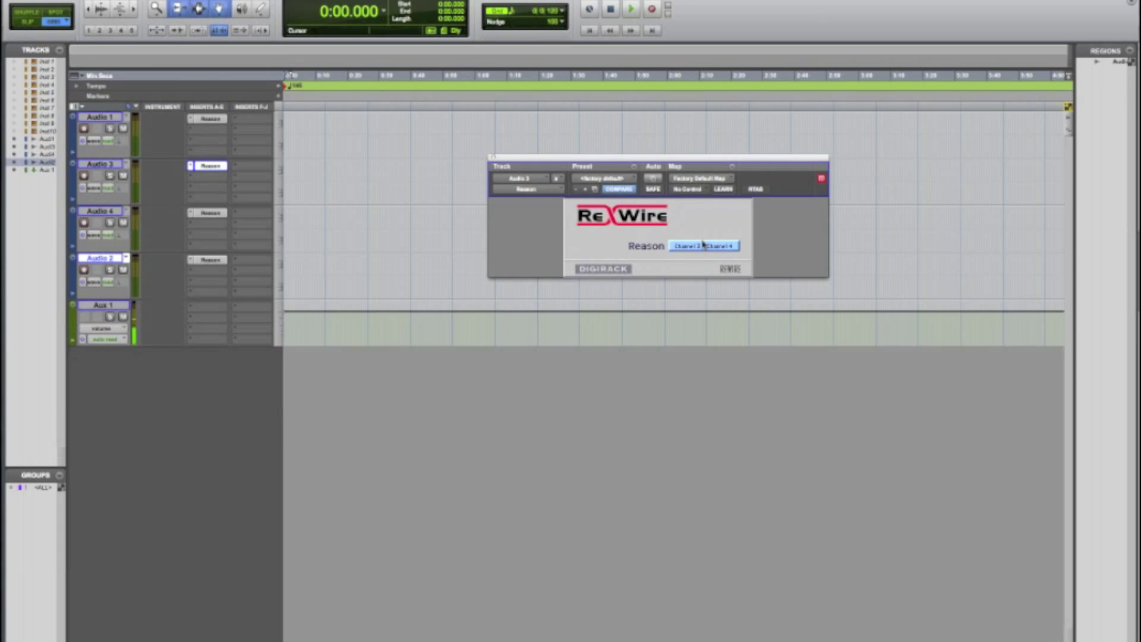
pyautogui.press('super+Tab')
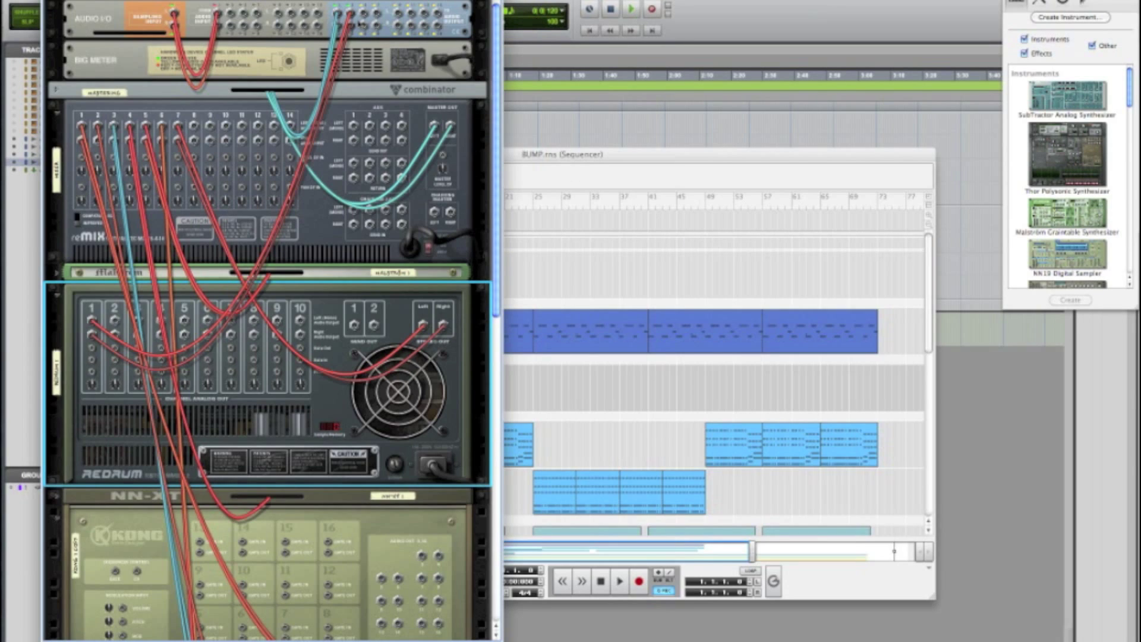
pyautogui.press('super+Tab')
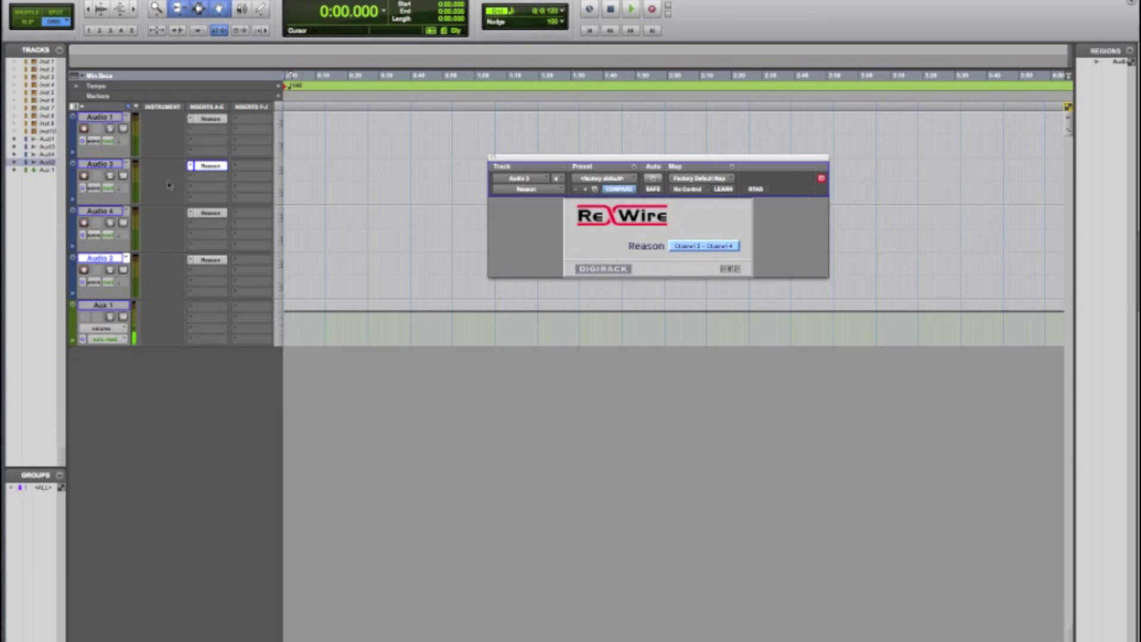
pyautogui.press('space')
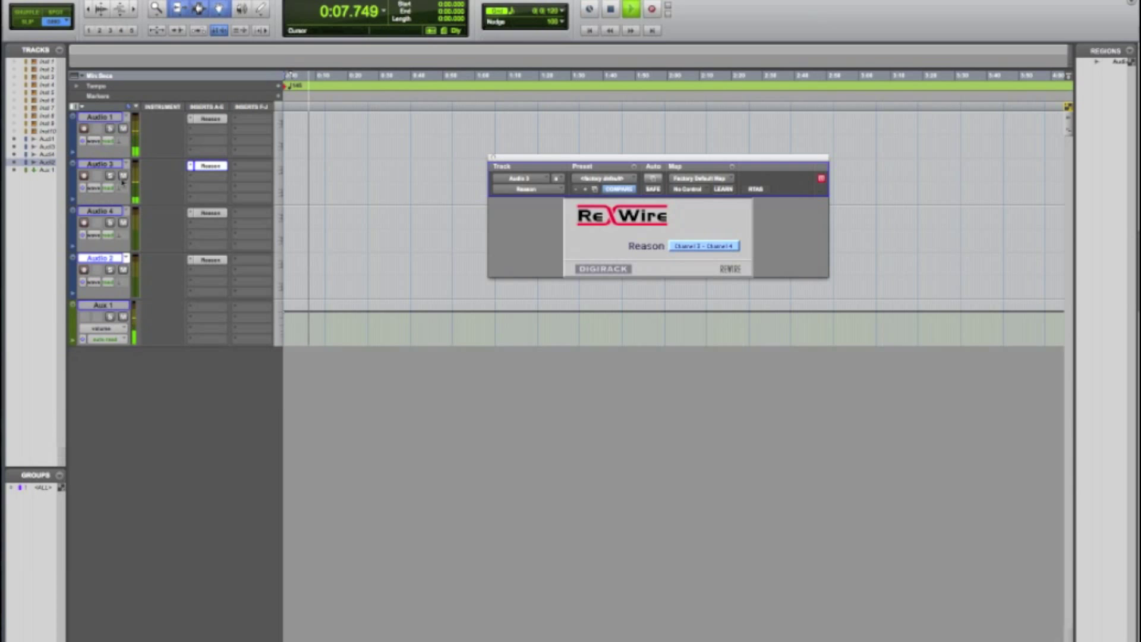
# Rename the Audio 3 track to KICK in the Mix window, stop playback, and return to Reason.
pyautogui.press('super+equal')
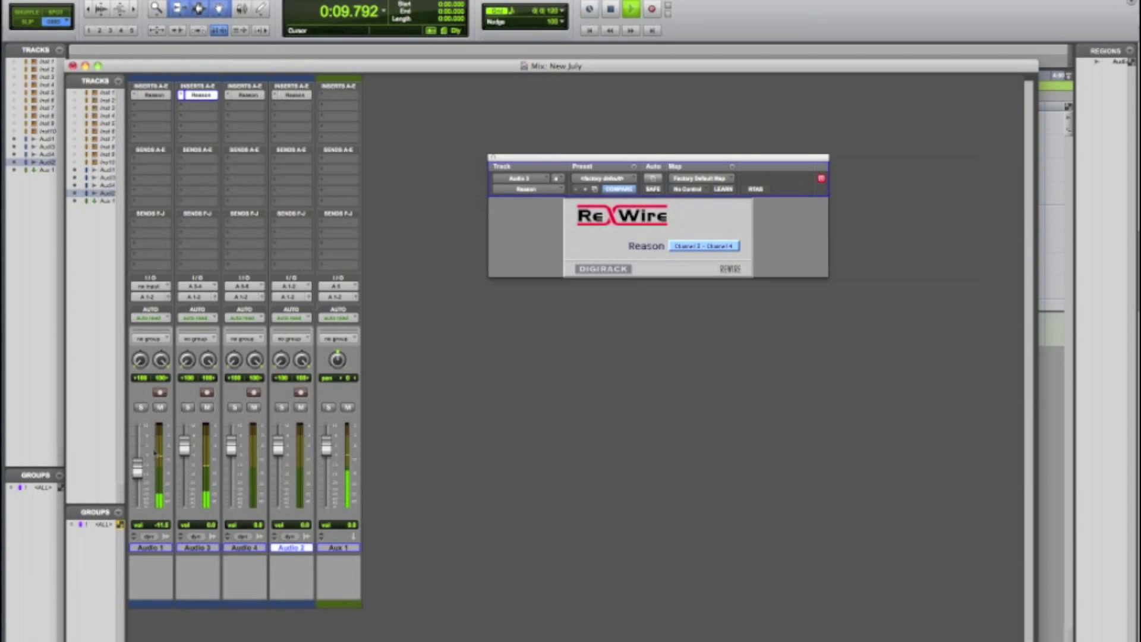
pyautogui.doubleClick(196, 547)
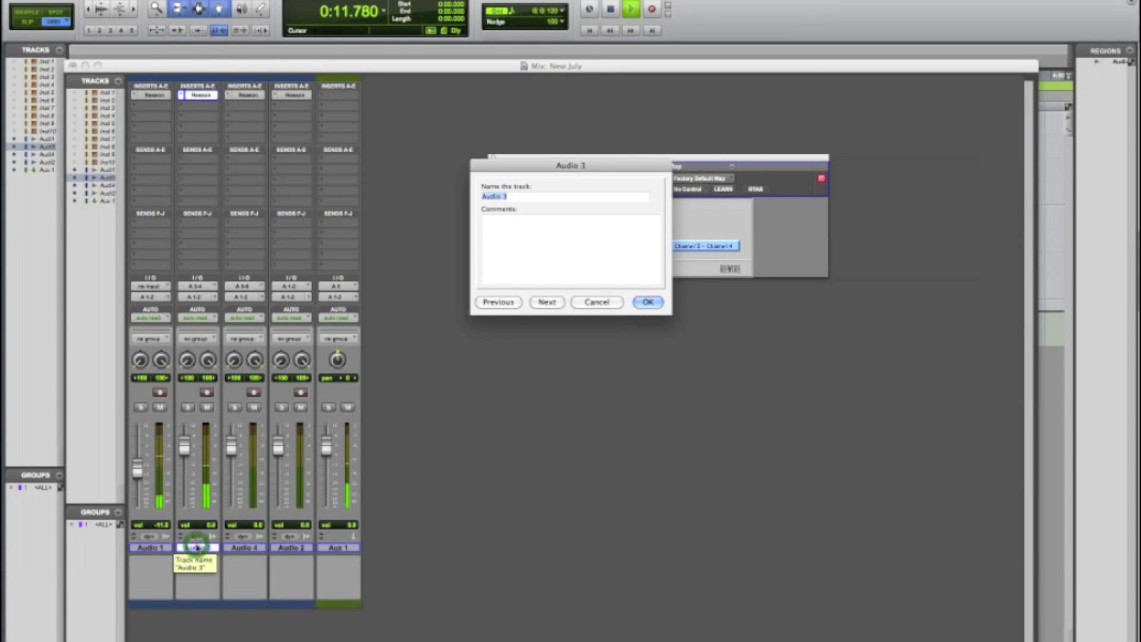
pyautogui.write('KICK')
pyautogui.press('Return')
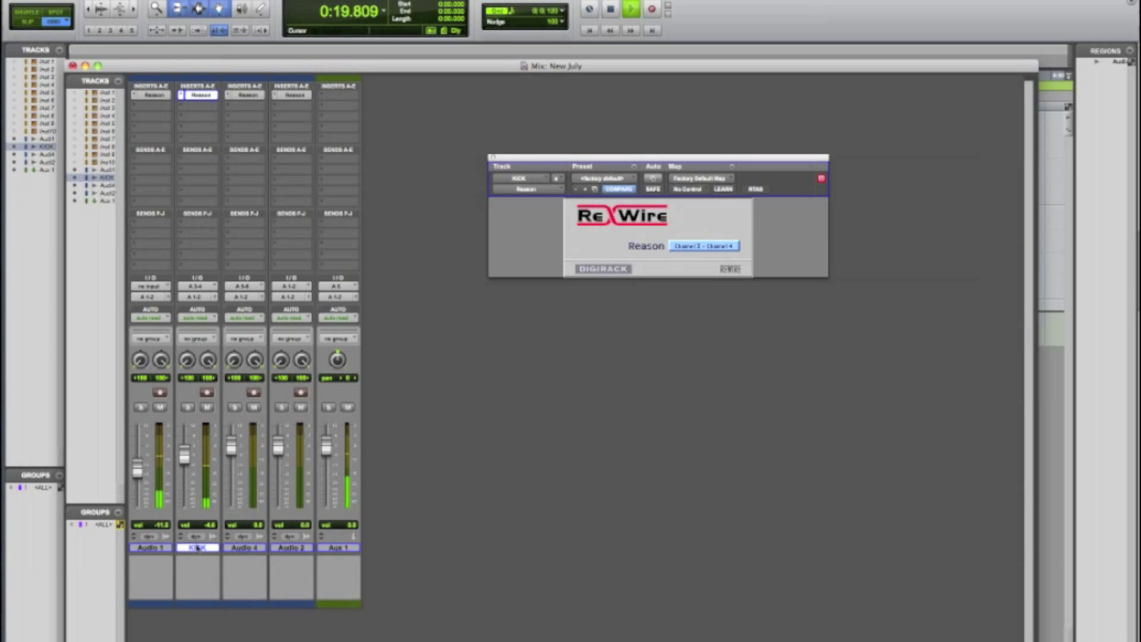
pyautogui.press('space')
pyautogui.press('super+Tab')
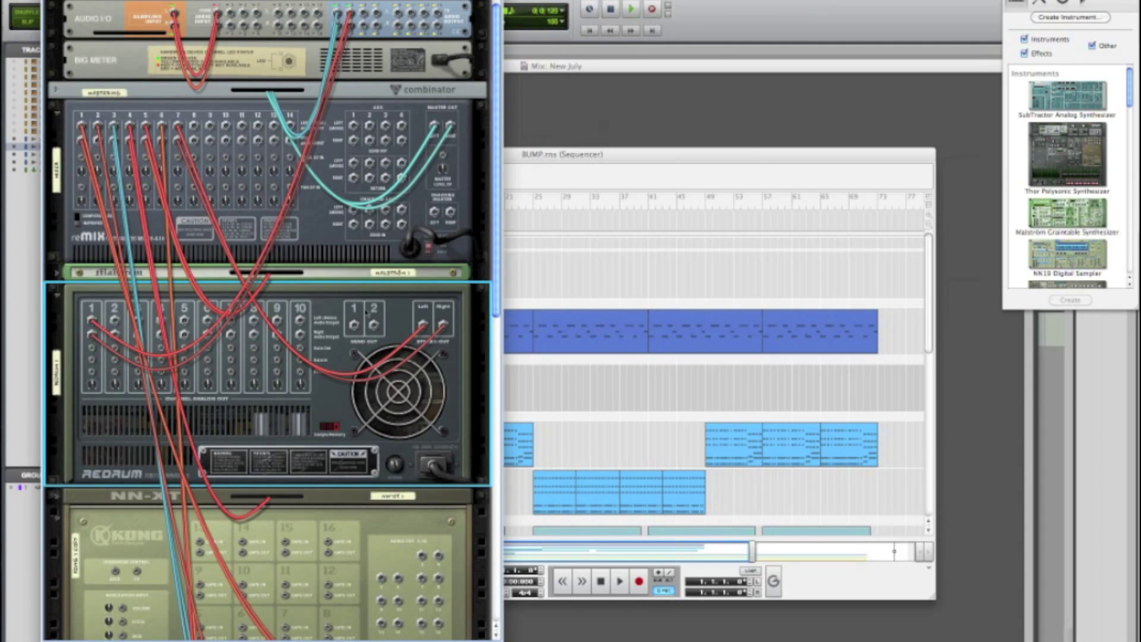
# Cable three more Redrum channel outputs to the Audio I/O jacks, then flip the rack to its front panels.
pyautogui.moveTo(114, 321); pyautogui.dragTo(351, 14)
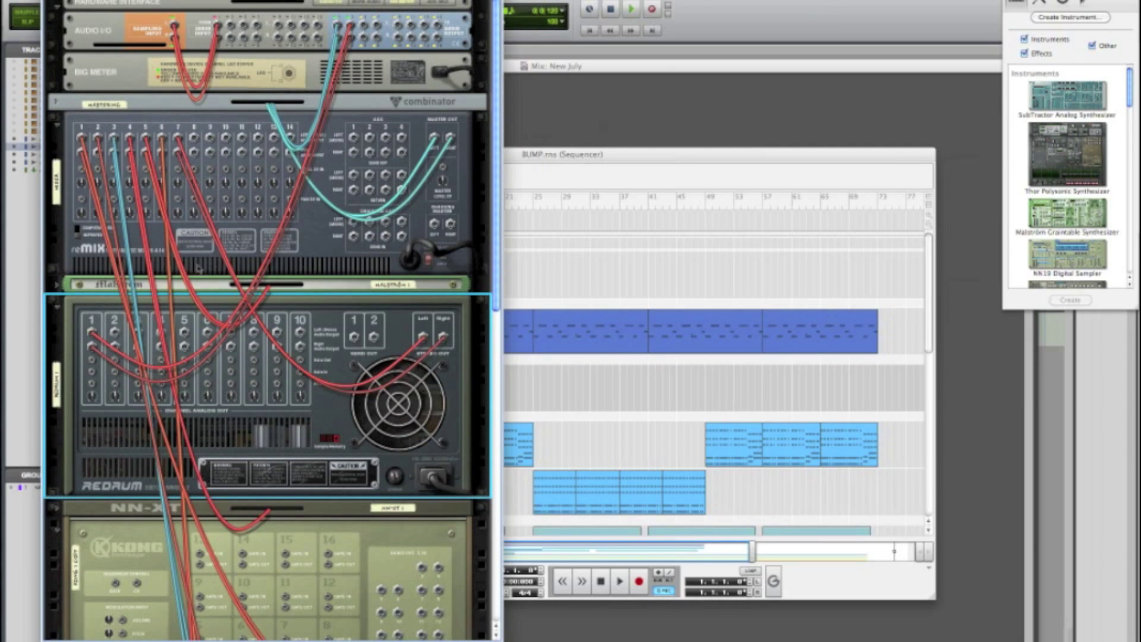
pyautogui.moveTo(115, 332); pyautogui.dragTo(362, 25)
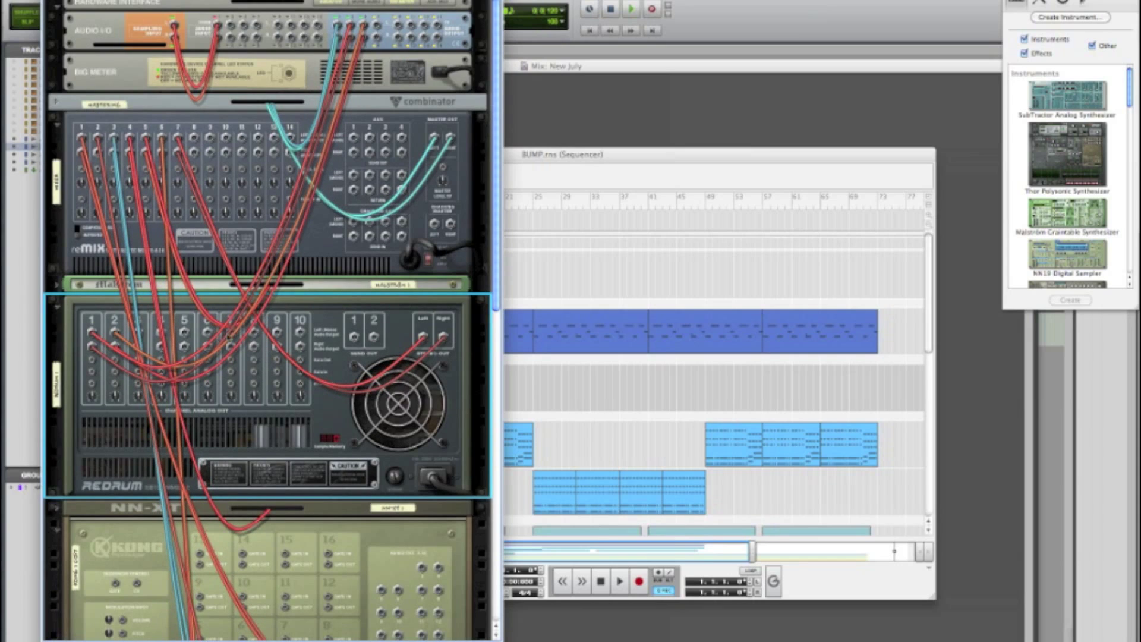
pyautogui.moveTo(254, 333); pyautogui.dragTo(376, 25)
pyautogui.press('Tab')
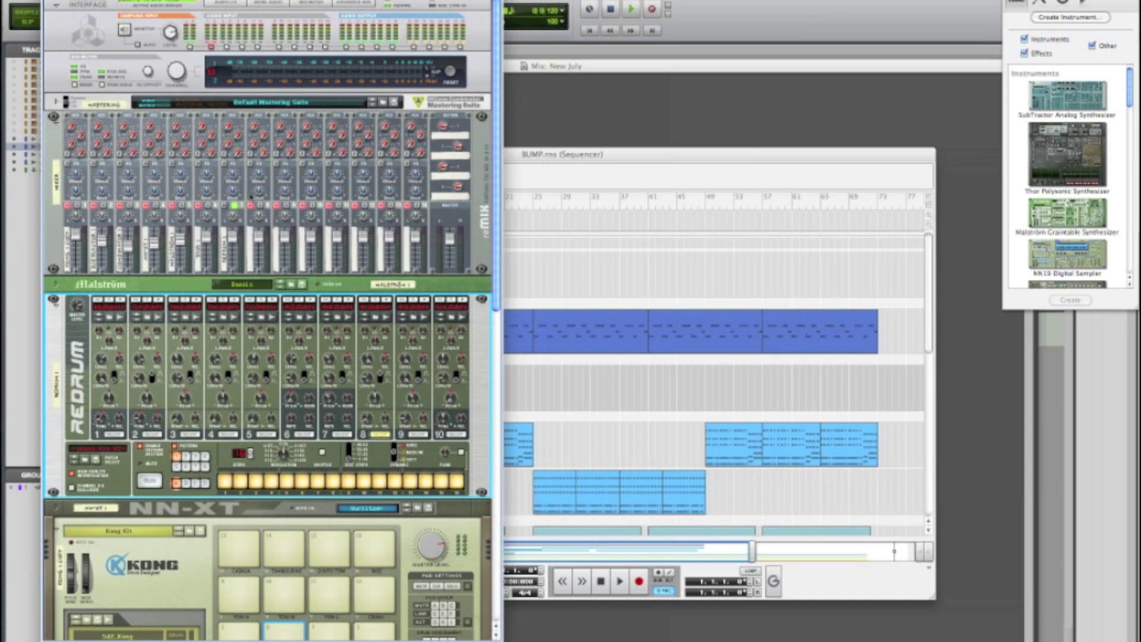
# Unsolo reMix channel 8, then play and stop Pro Tools to confirm Reason signal on KICK, Audio 4 and Audio 2.
pyautogui.click(233, 207)
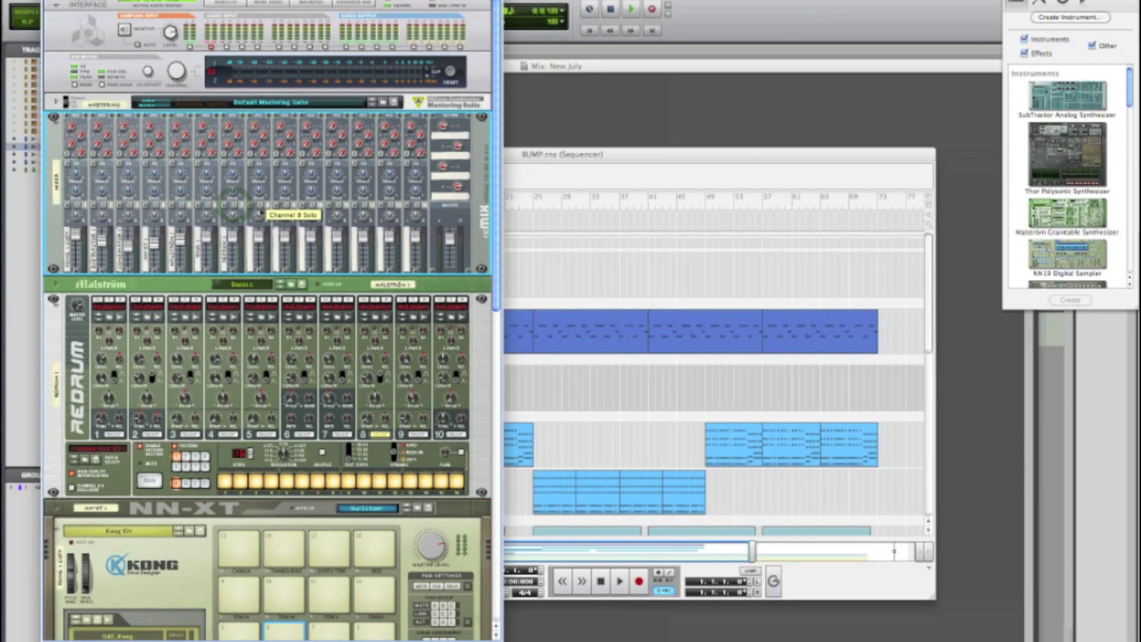
pyautogui.press('super+Tab')
pyautogui.press('super+Tab')
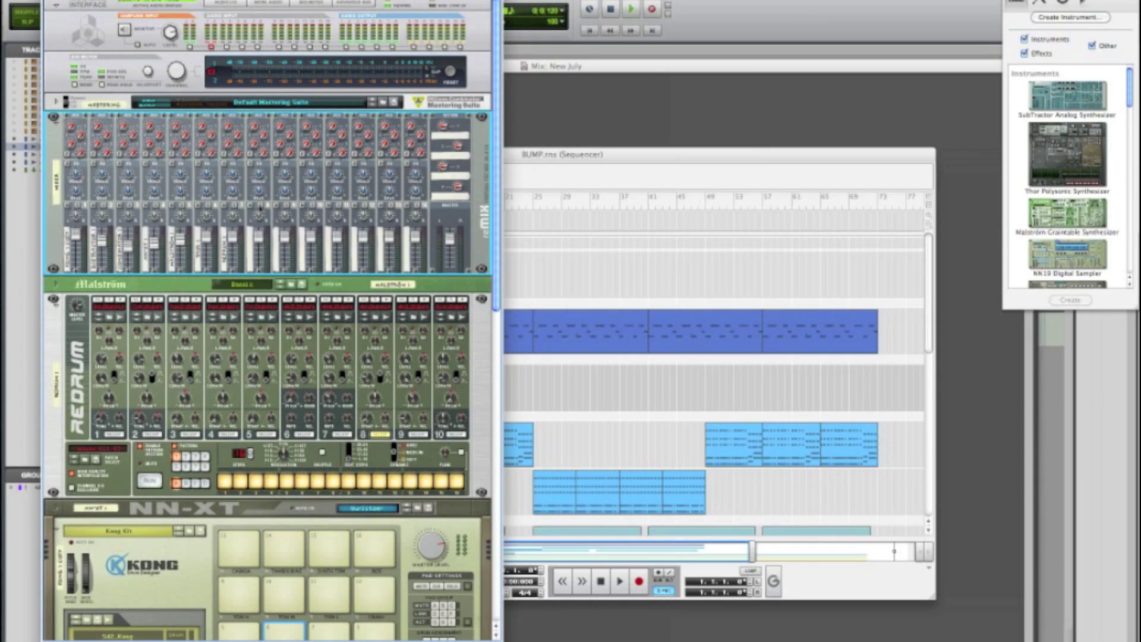
pyautogui.press('super+Tab')
pyautogui.press('space')
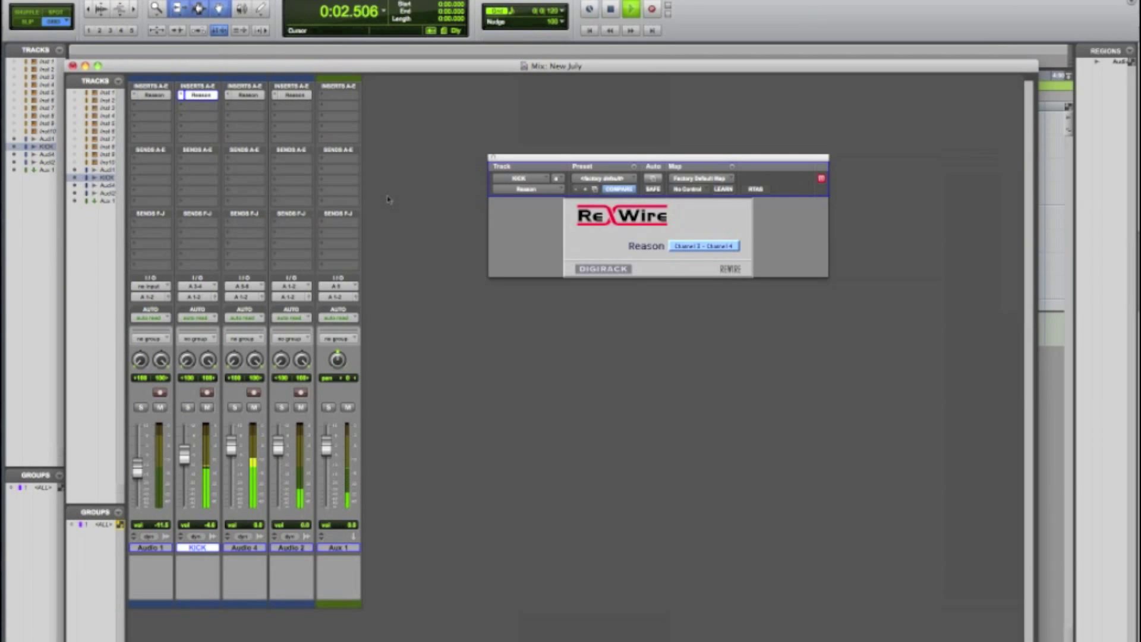
pyautogui.press('space')
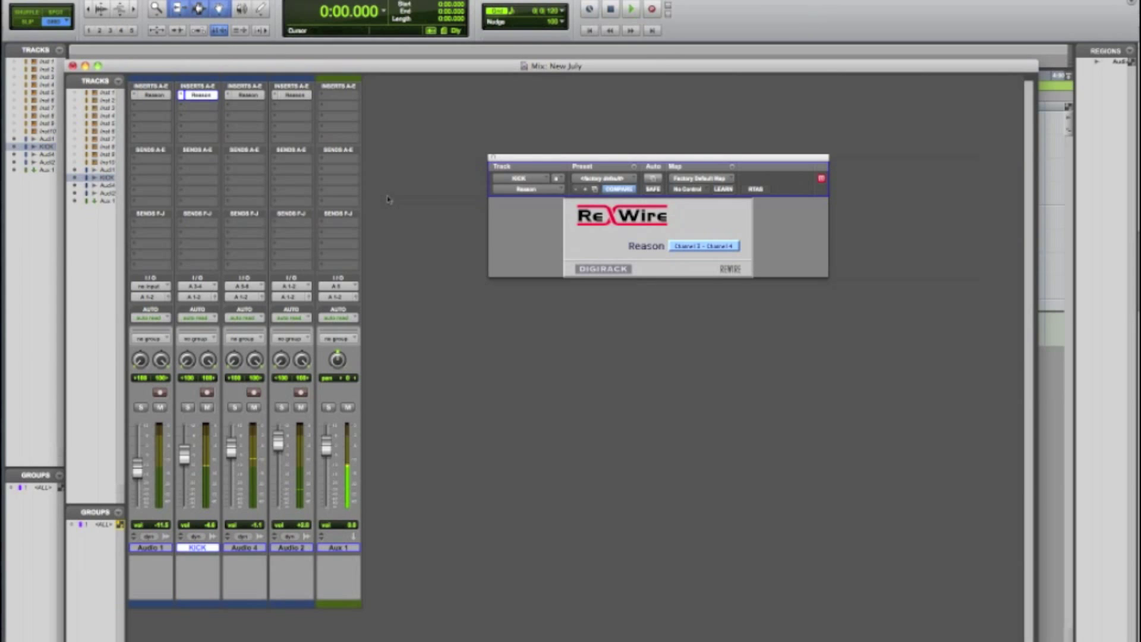
pyautogui.press('super+Tab')
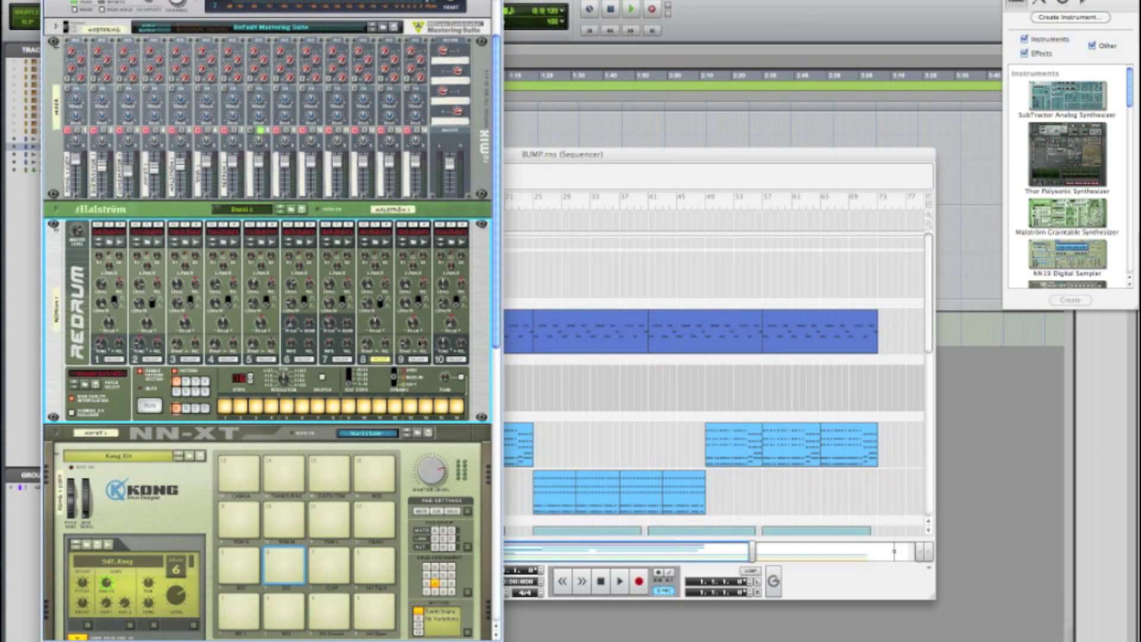